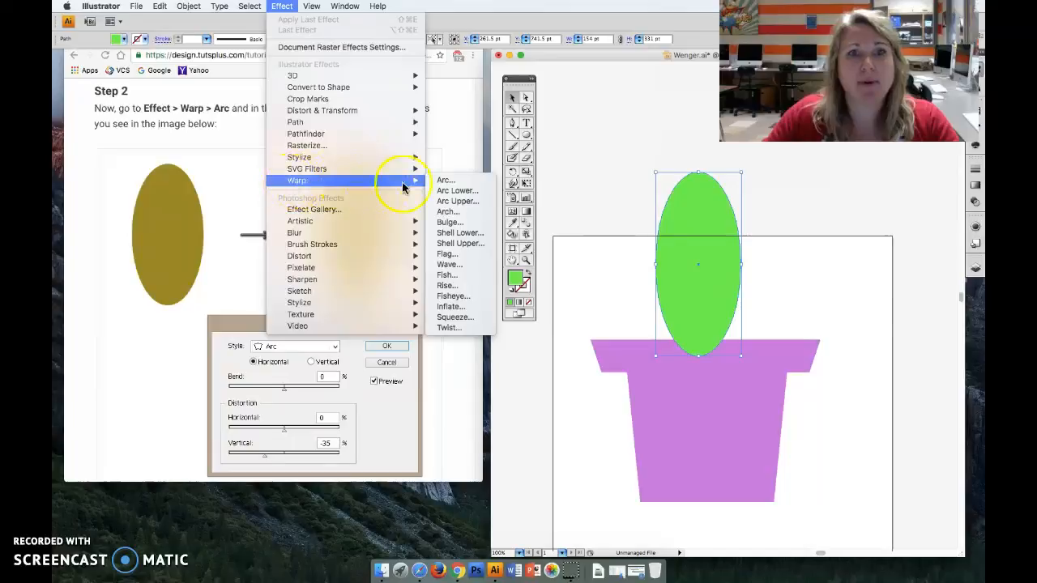
- Apply an Arc warp to the green ellipse with horizontal style, 0% bend, 0% horizontal distortion and -35% vertical distortion
left_click(446, 180)
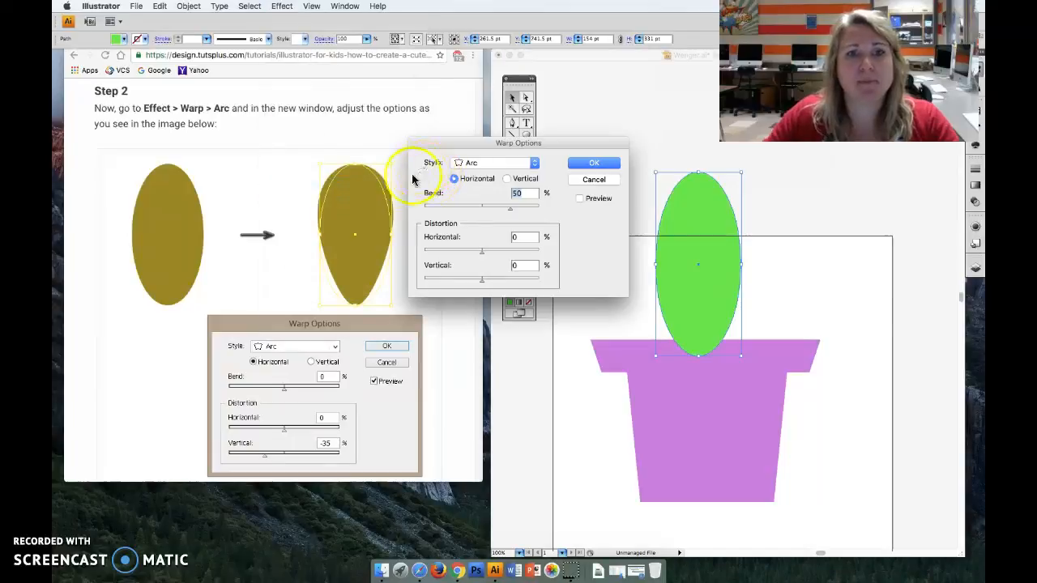
scroll(326, 302, "down", 3)
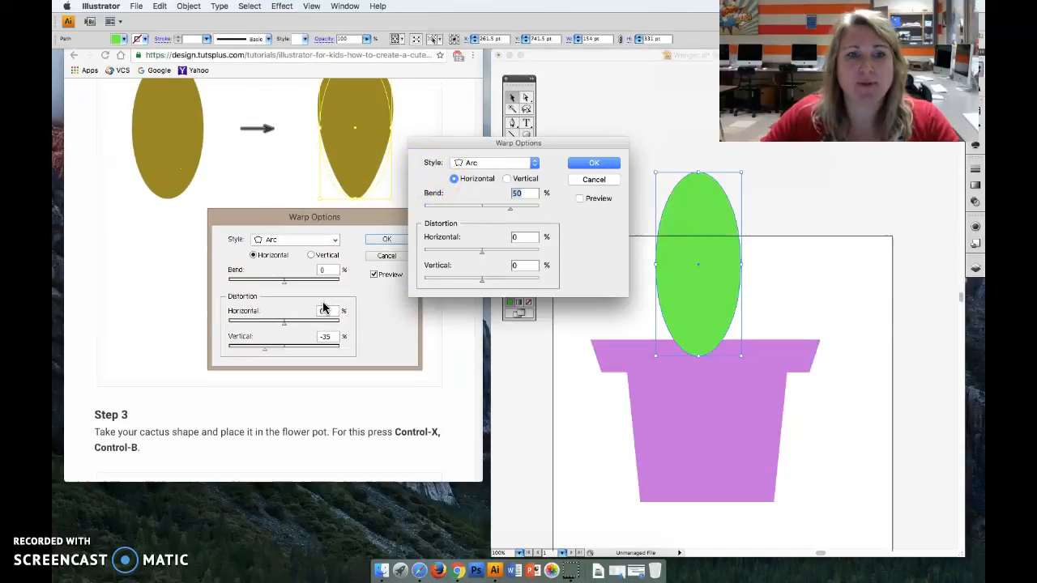
scroll(324, 307, "down", 1)
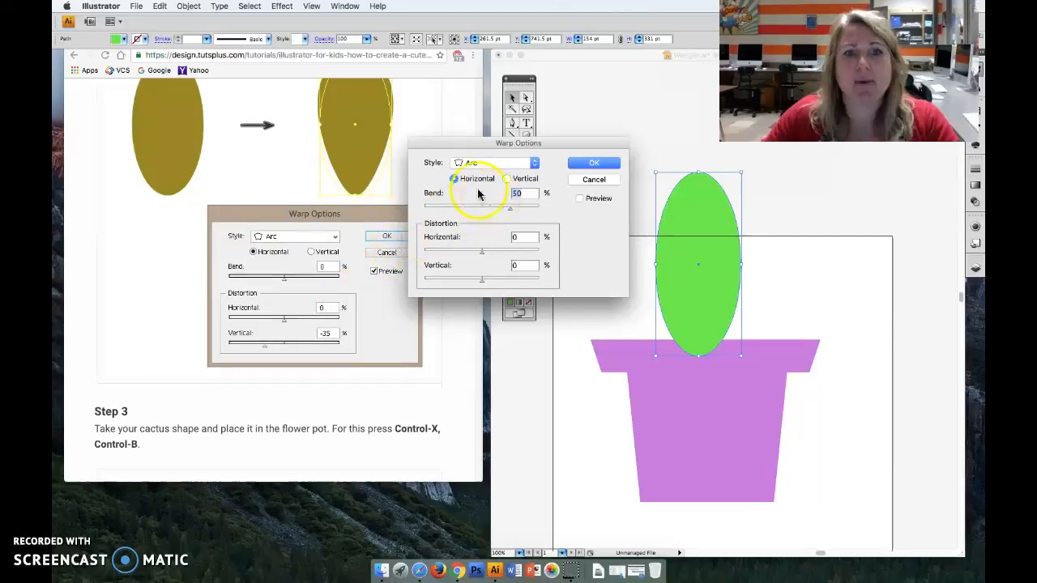
left_click(532, 173)
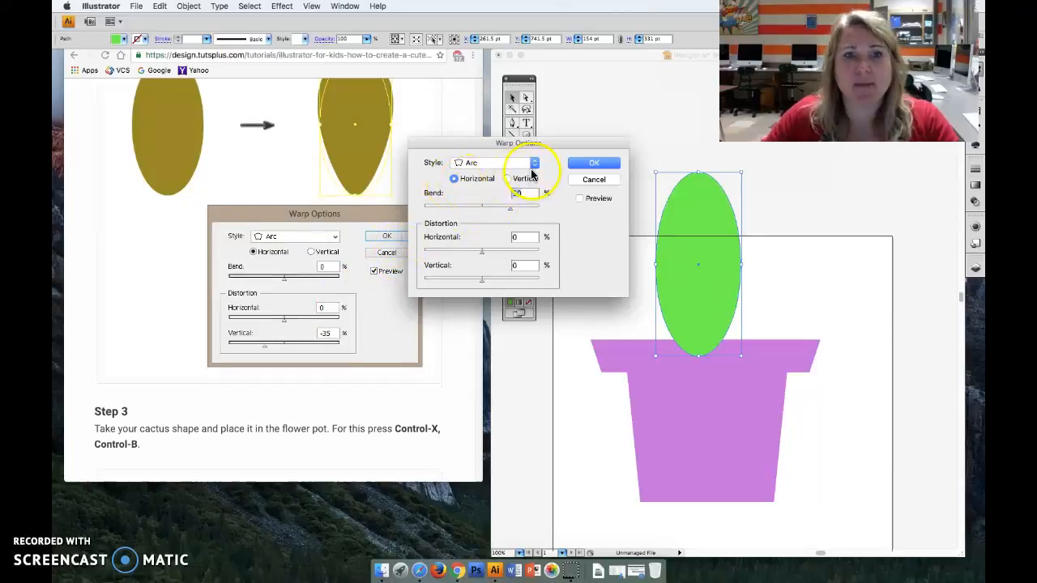
double_click(528, 193)
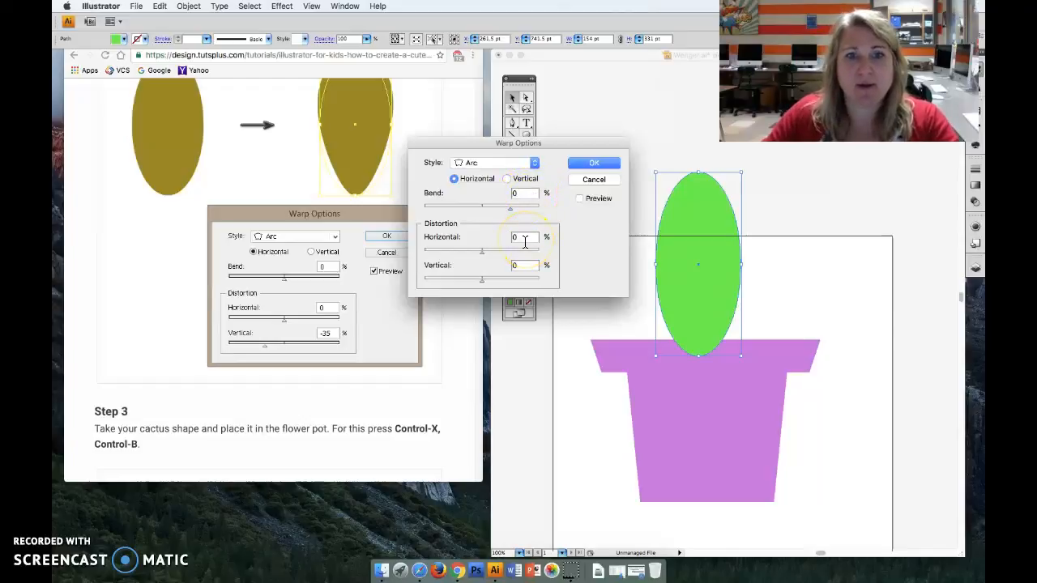
left_click(527, 264)
type("-35")
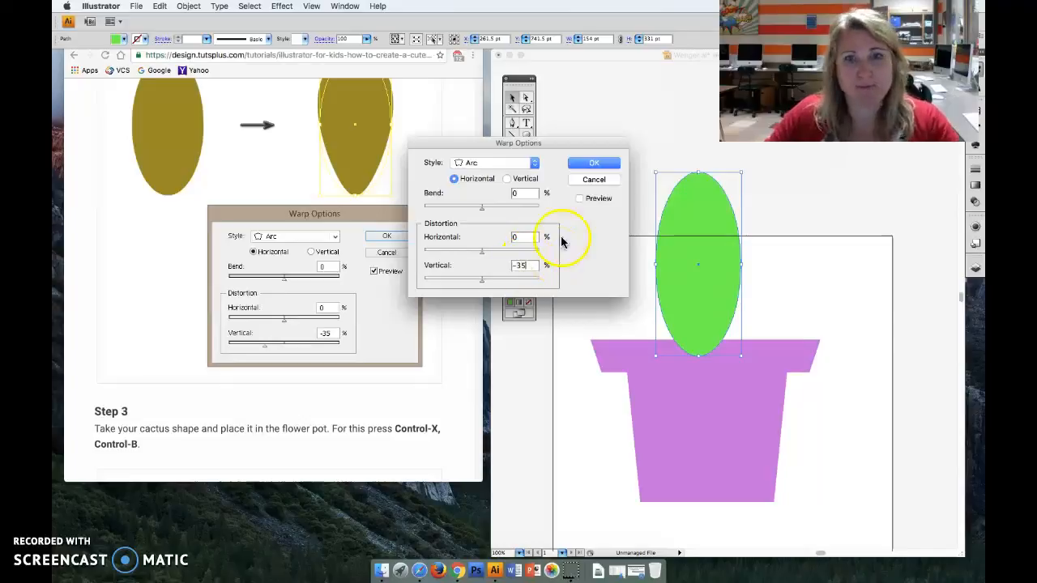
left_click(580, 199)
left_click(594, 164)
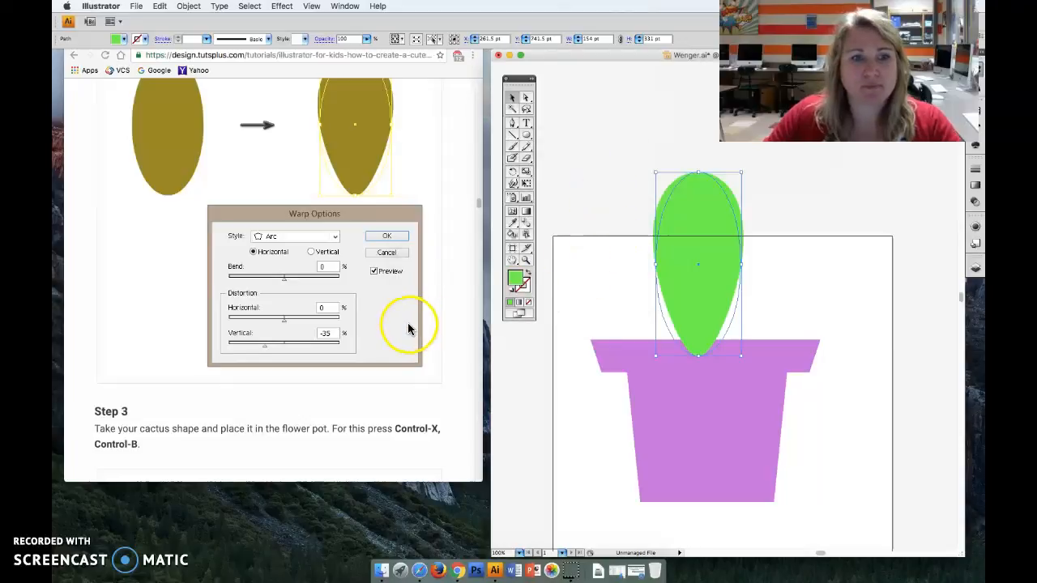
- Send the green cactus shape behind the pot and lower it about 84 pt into the pot
scroll(407, 328, "down", 5)
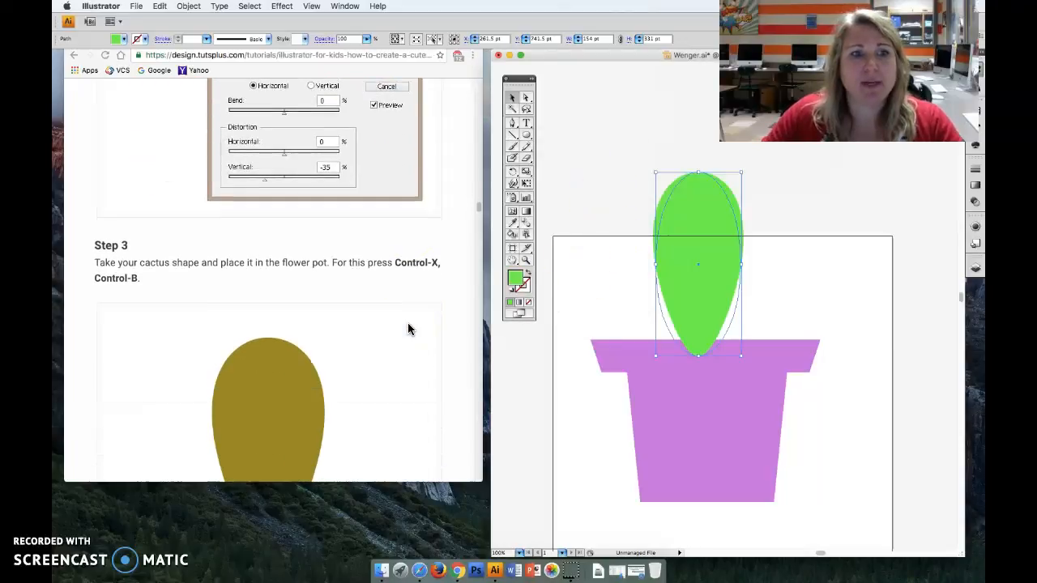
scroll(408, 328, "down", 3)
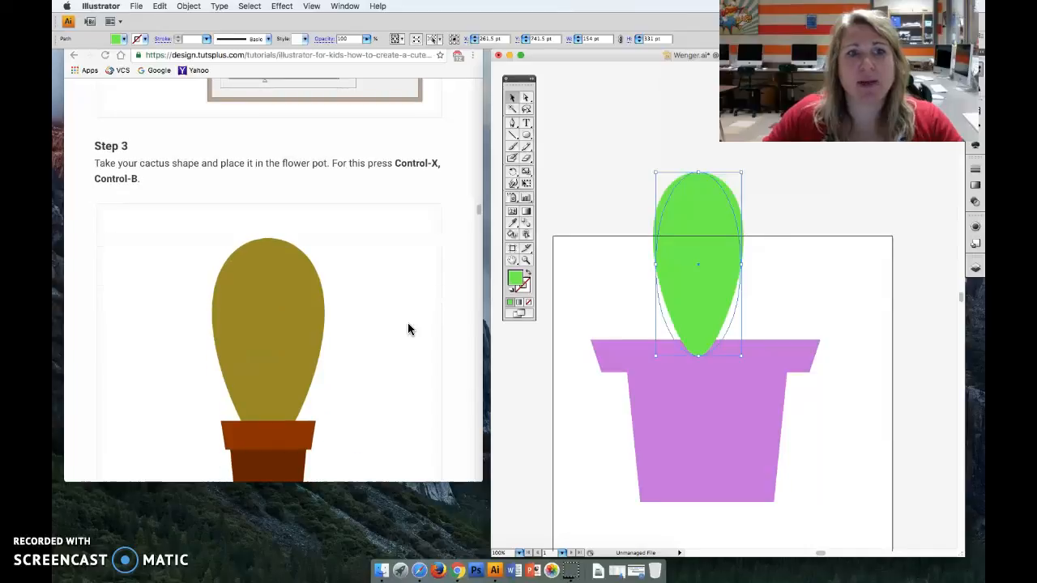
scroll(408, 328, "down", 3)
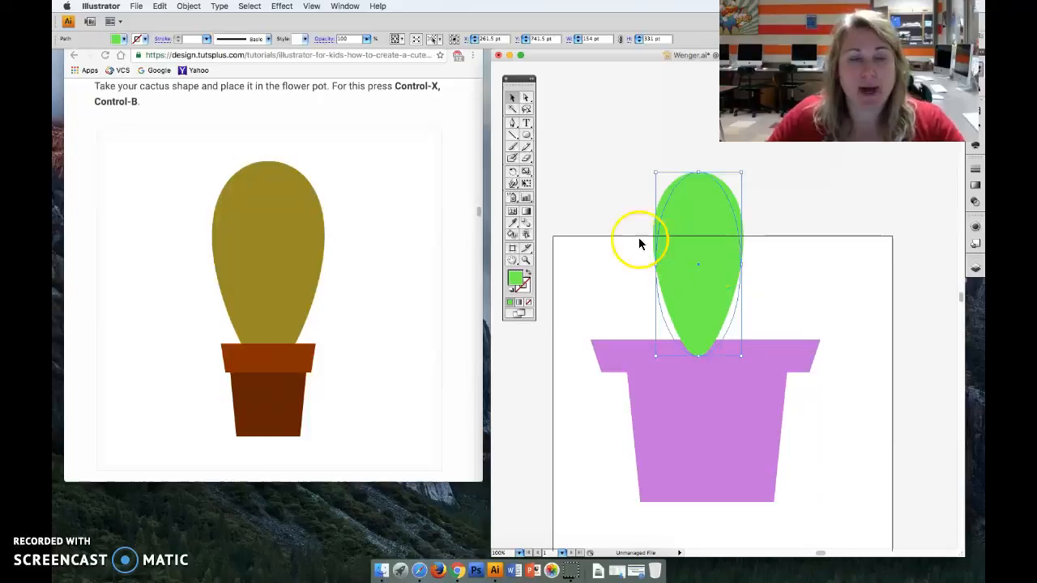
left_click(187, 8)
mouse_move(193, 31)
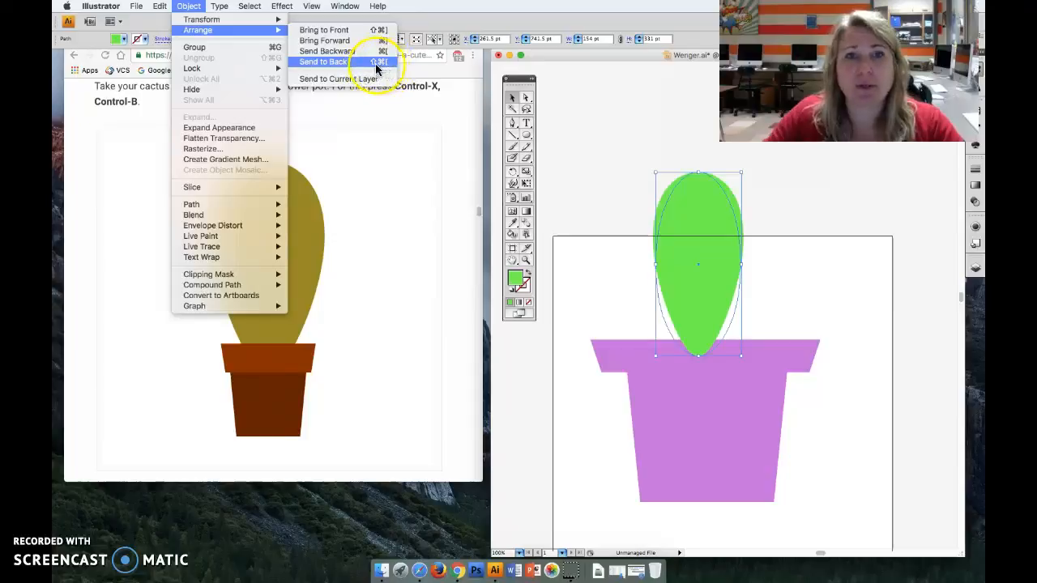
left_click(335, 64)
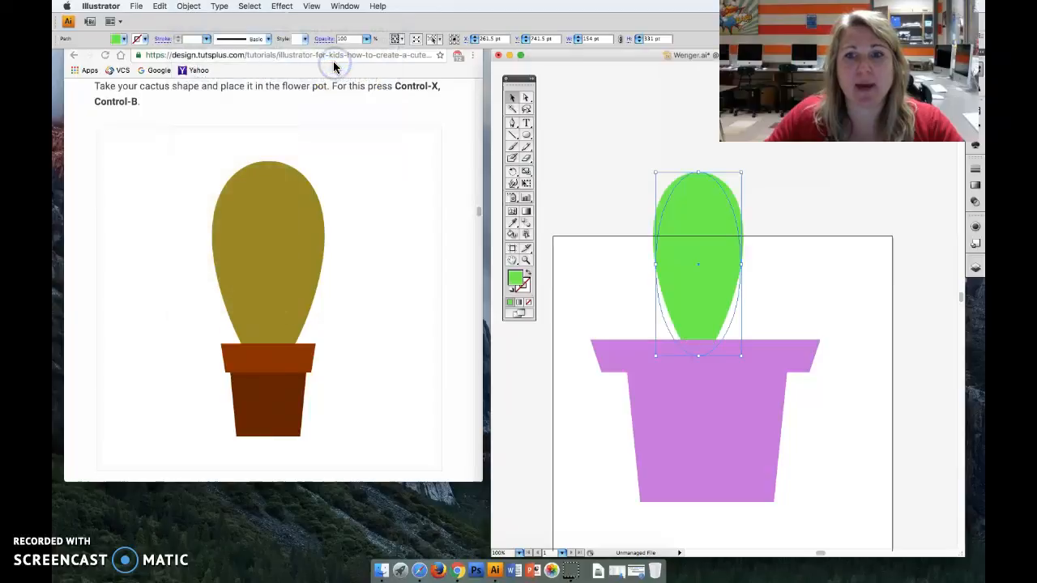
left_click_drag(701, 254, 702, 302)
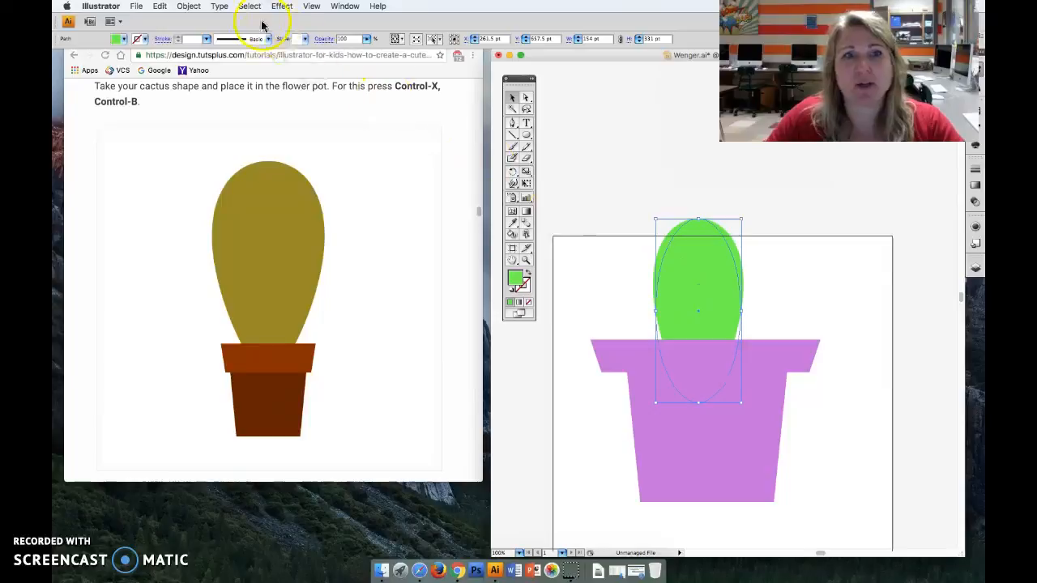
left_click(162, 6)
mouse_move(189, 7)
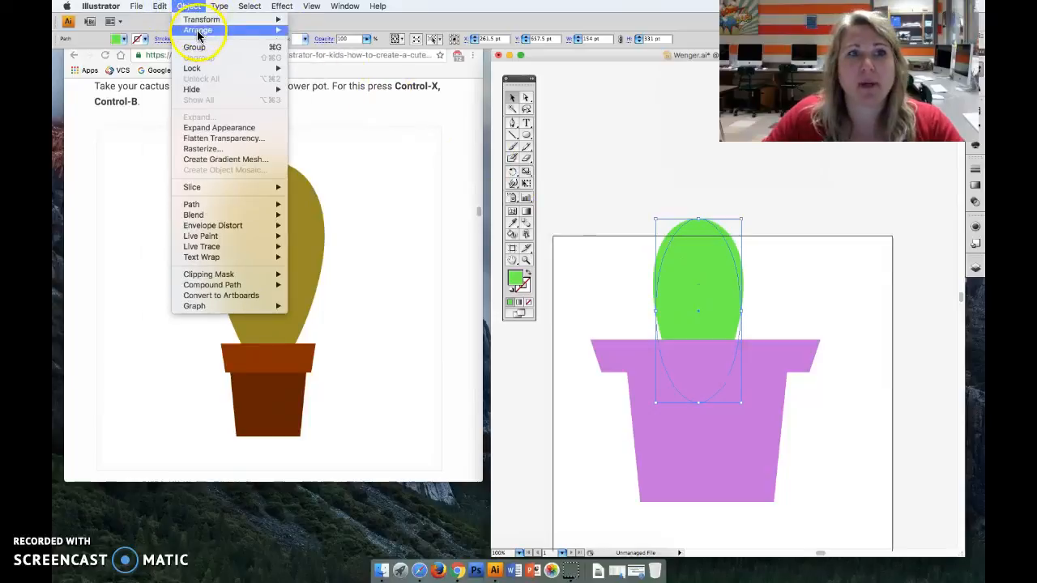
left_click(332, 61)
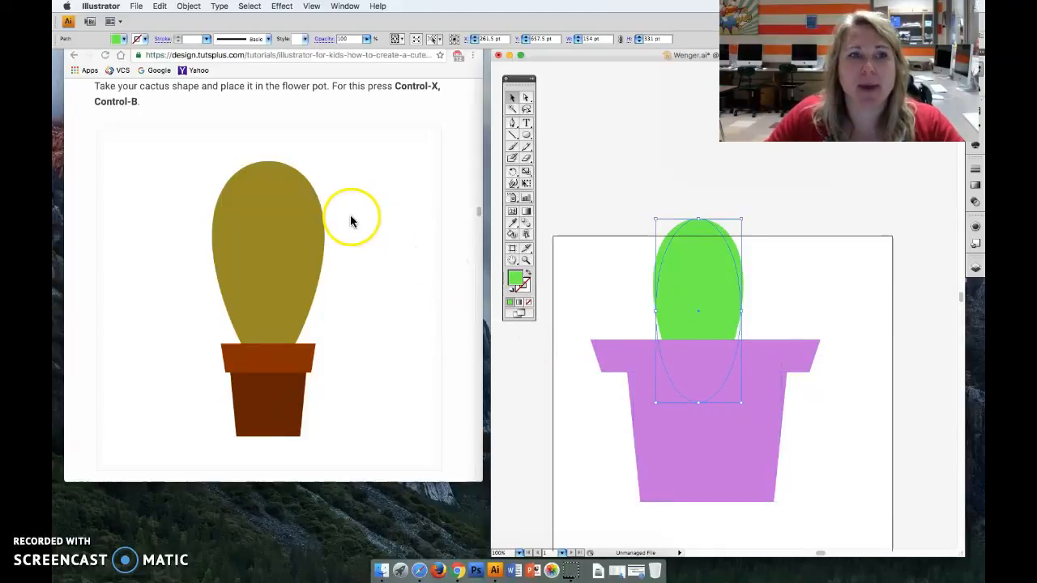
left_click(193, 8)
mouse_move(195, 34)
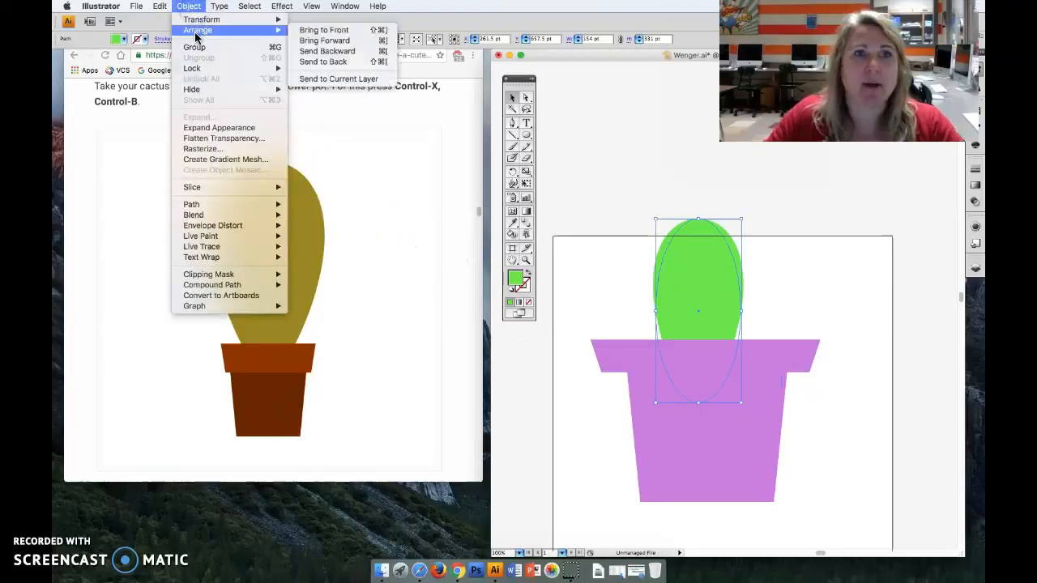
left_click(192, 6)
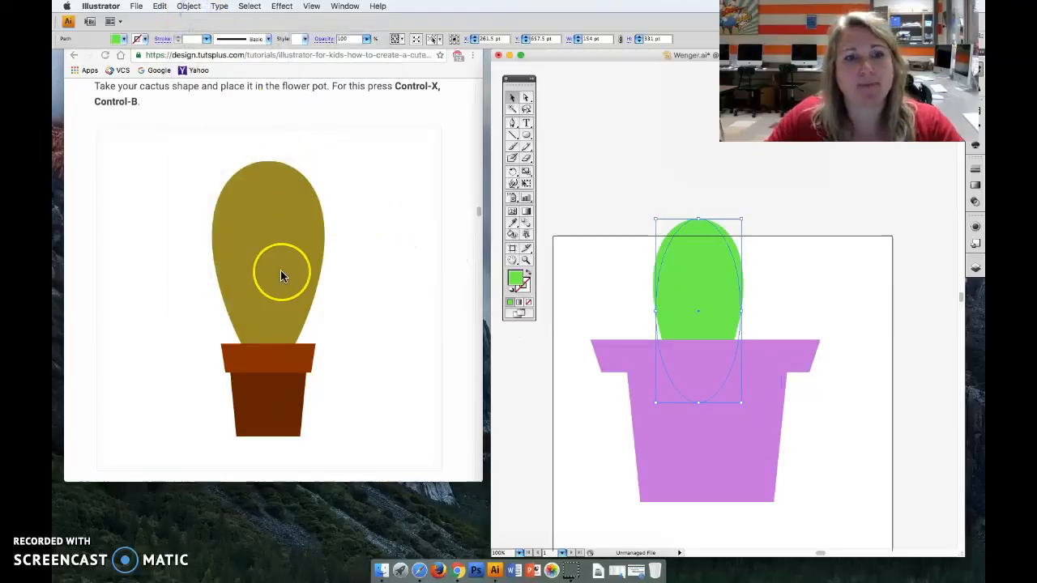
- Scroll the tutorial to "Create the Eyes" and raise the cactus about 48 pt out of the pot
scroll(280, 275, "down", 3)
scroll(282, 276, "down", 5)
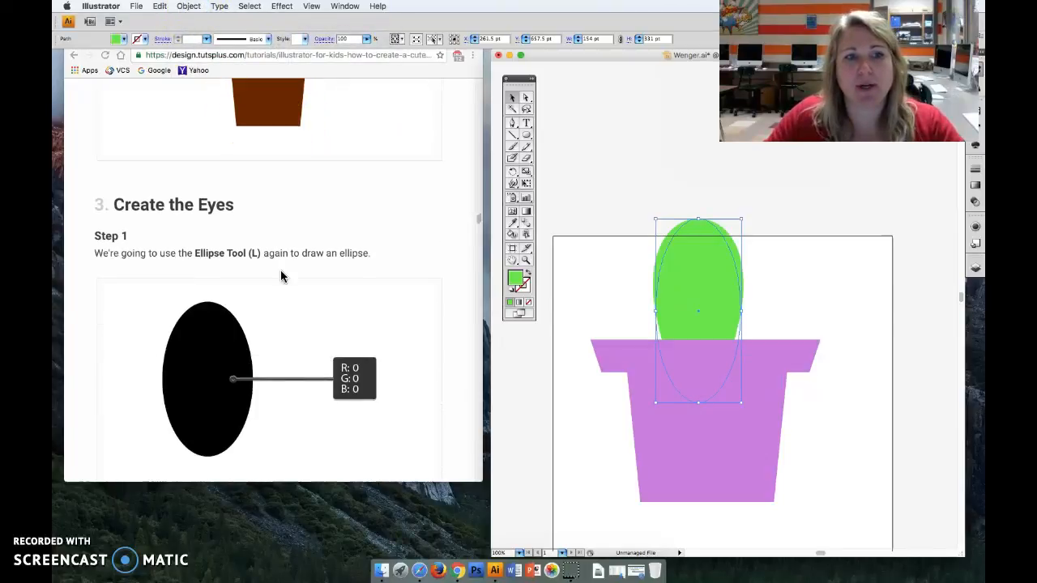
scroll(280, 277, "down", 3)
scroll(280, 276, "up", 1)
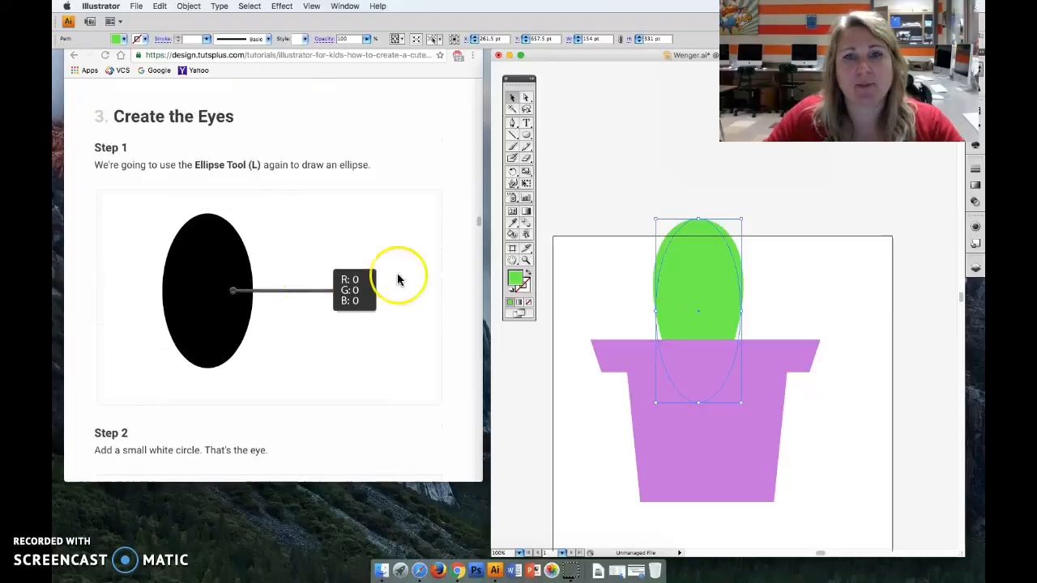
left_click_drag(674, 282, 718, 270)
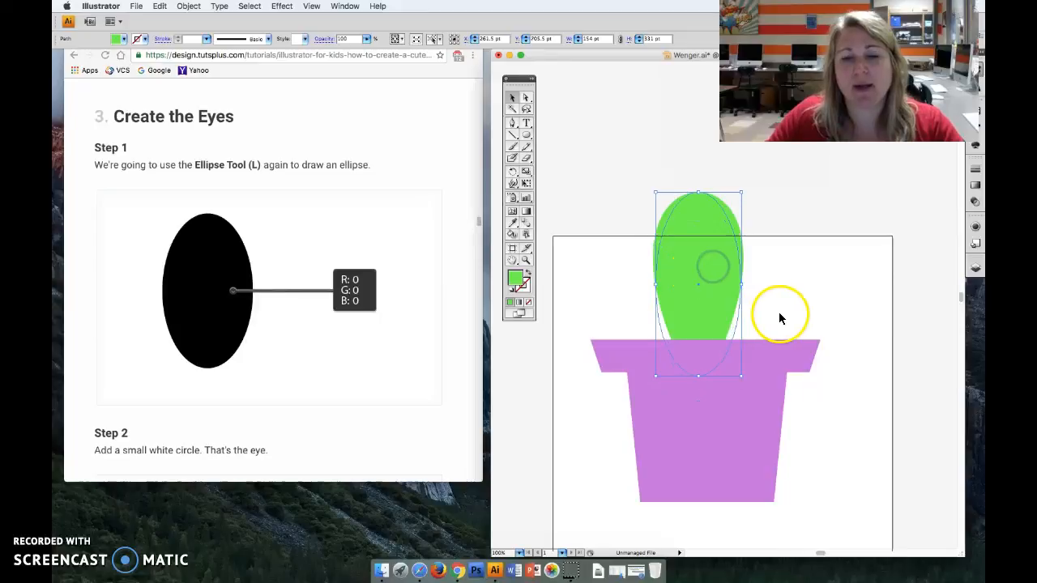
- Narrow the pot's rim and scale its body down to fit beneath it, then centre the cactus over the pot at X 277.5 pt
left_click(778, 352)
left_click_drag(816, 355, 731, 362)
left_click(731, 389)
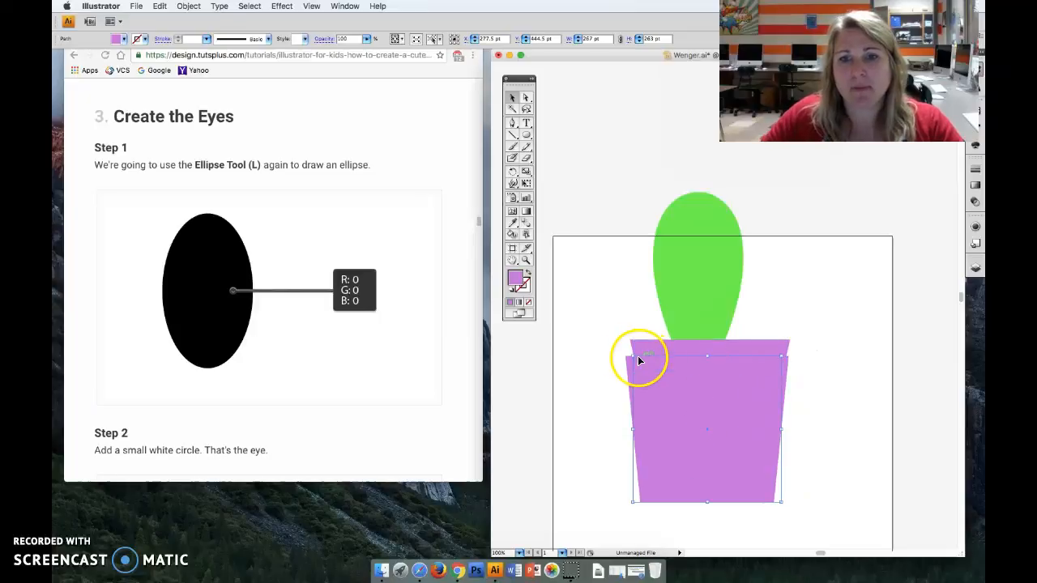
left_click_drag(631, 357, 694, 397)
left_click(812, 411)
left_click_drag(713, 314, 722, 319)
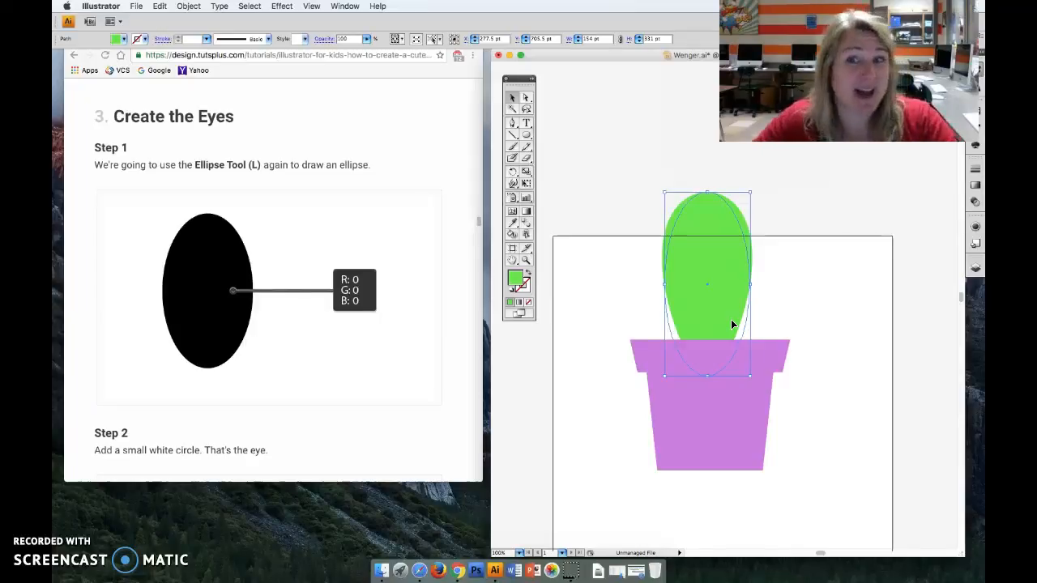
left_click(729, 314)
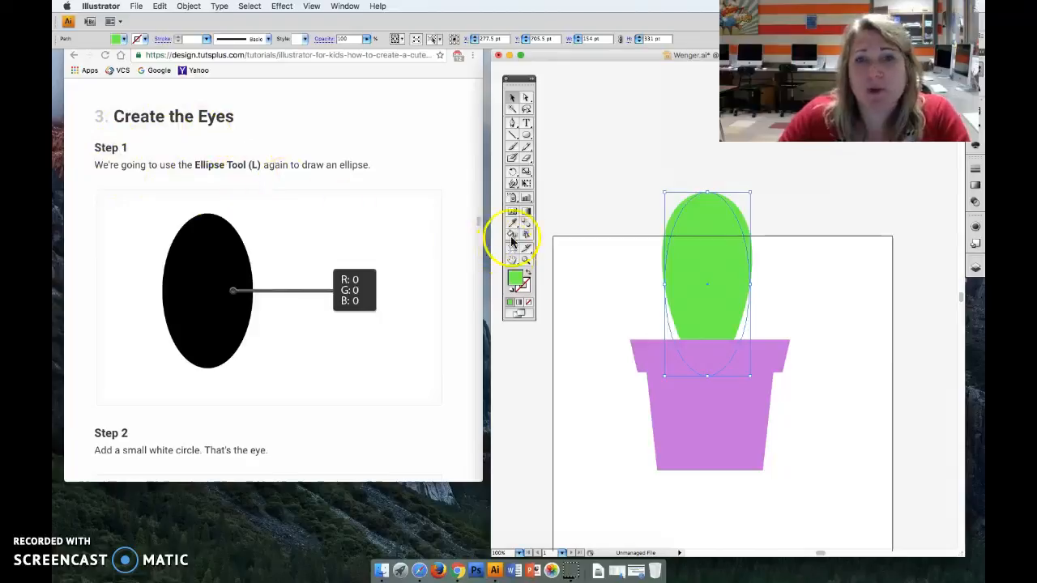
- Draw an upright ellipse about 24 × 53 pt for the eye, just above the artboard's upper-left corner, and fill it black
left_click(526, 135)
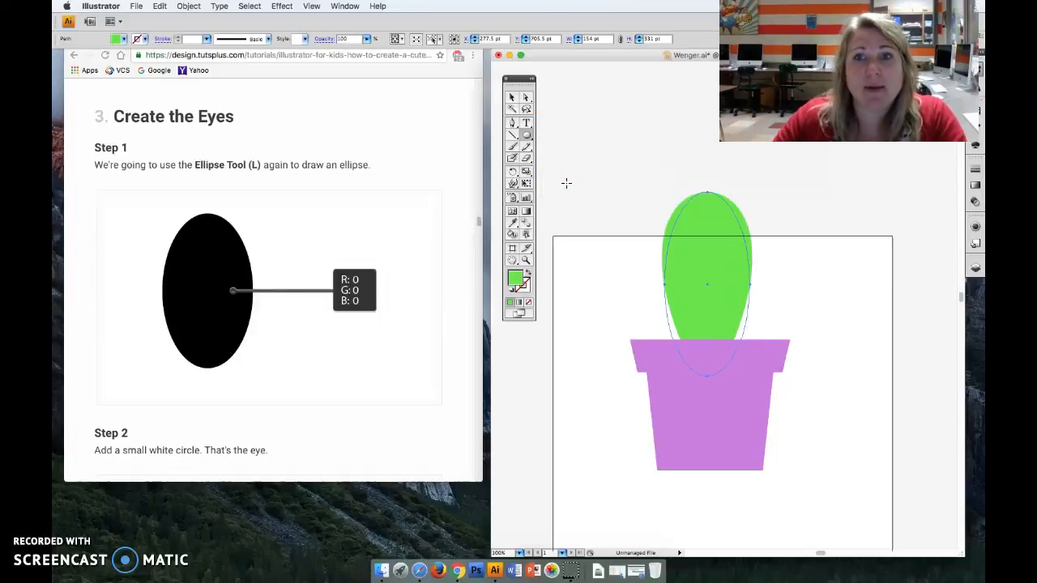
left_click_drag(566, 183, 578, 211)
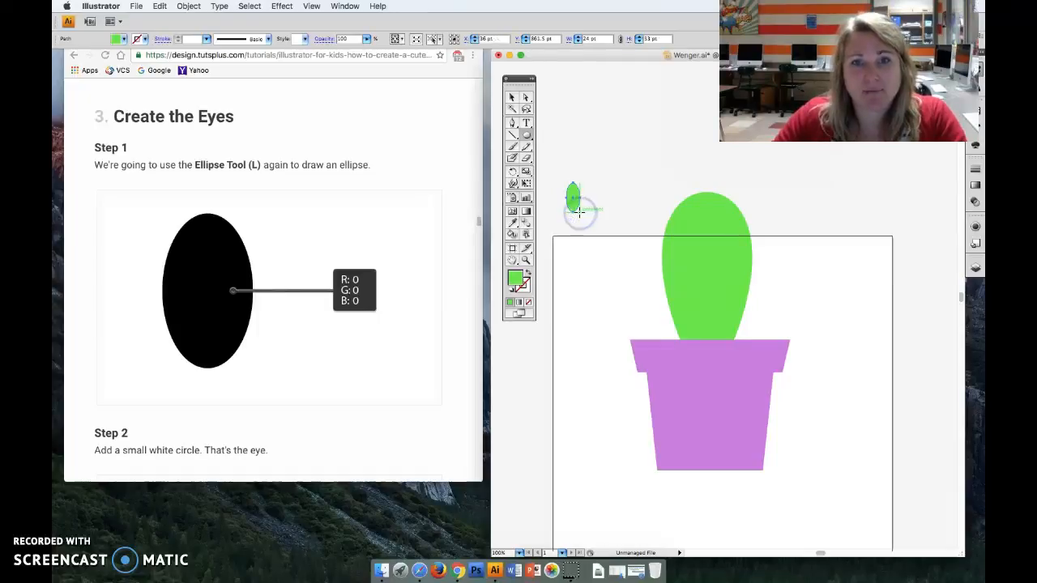
double_click(515, 282)
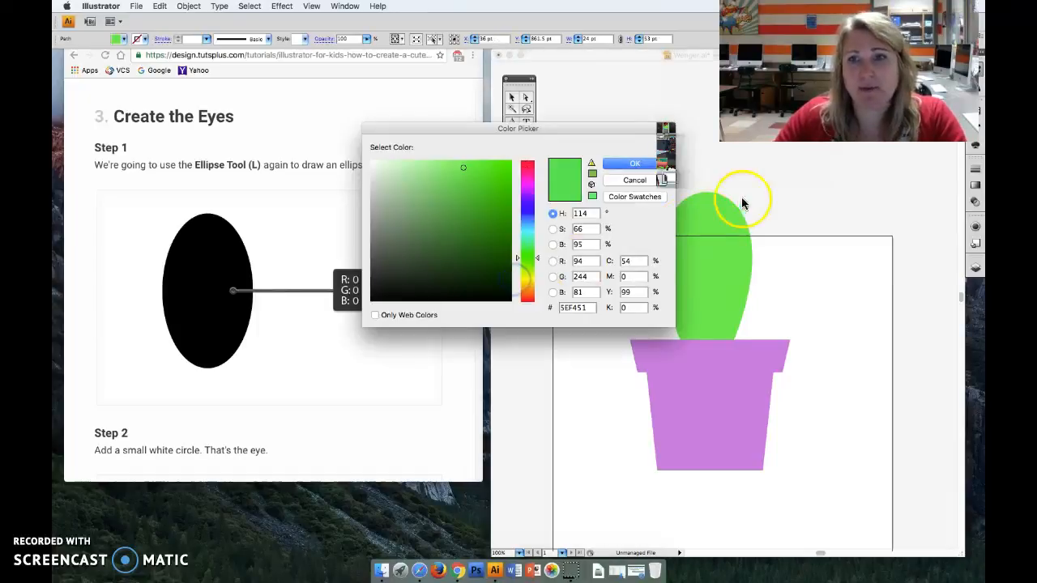
left_click(649, 178)
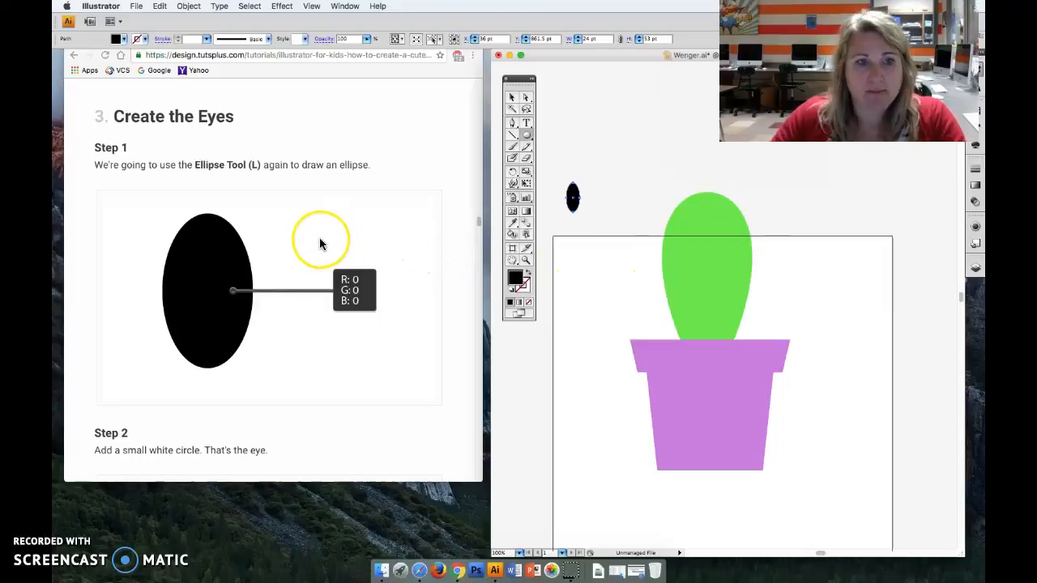
- Draw a small oval about 14 × 17 pt beside the black eye ellipse and fill it white
scroll(319, 241, "down", 4)
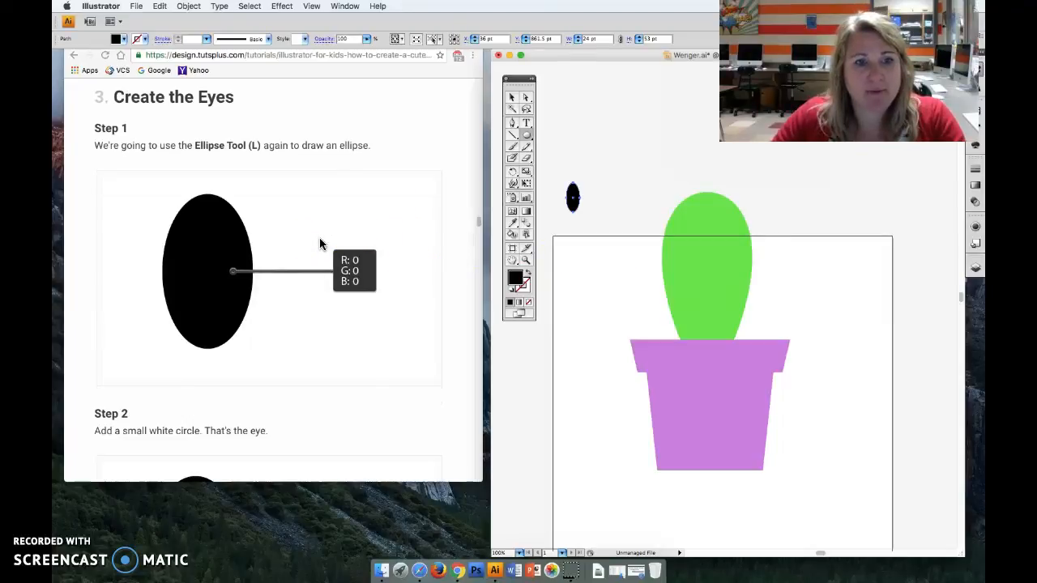
scroll(319, 243, "down", 1)
scroll(320, 243, "down", 5)
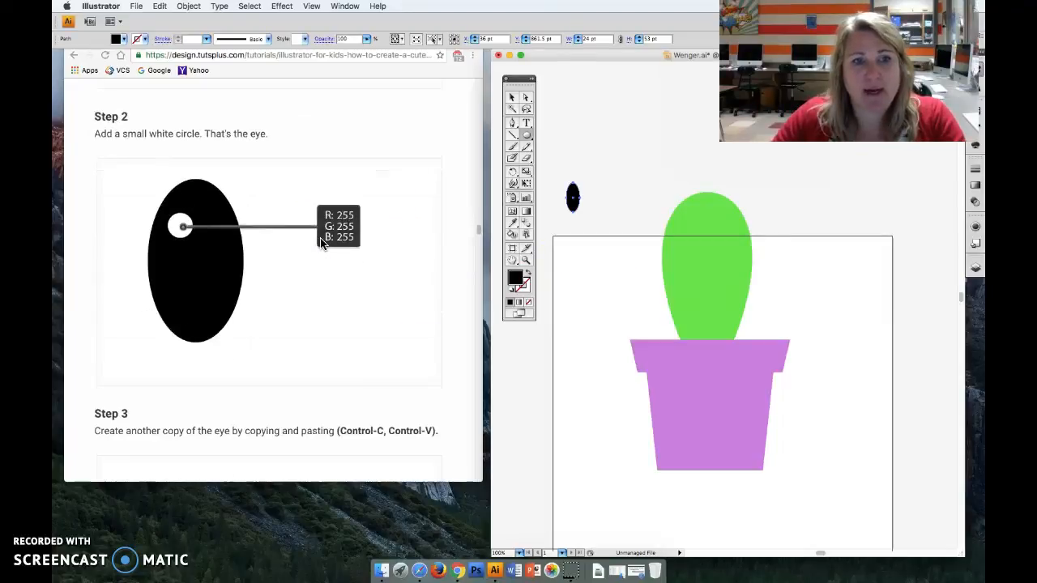
left_click(528, 136)
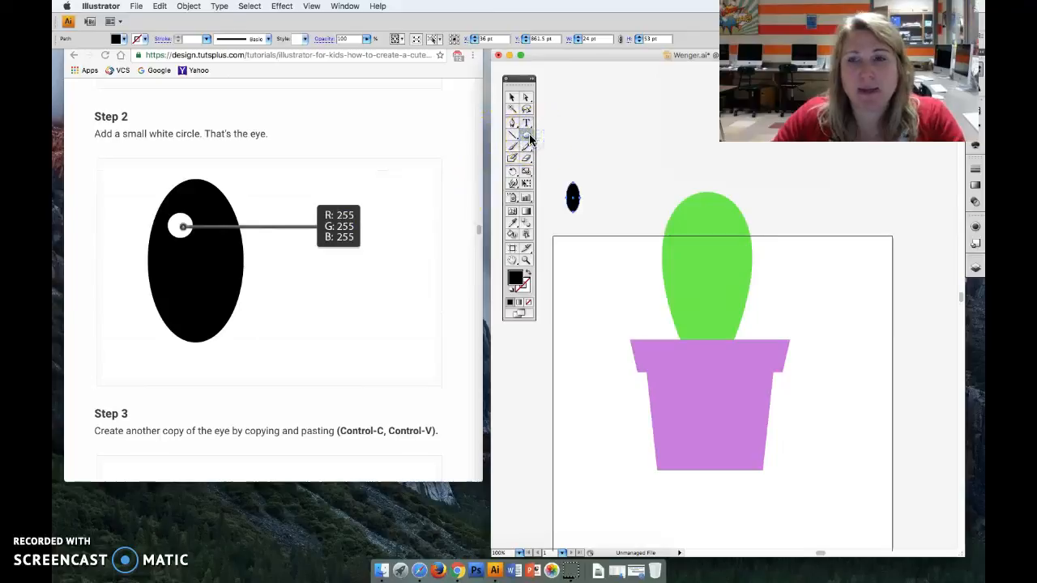
left_click(597, 182)
left_click_drag(597, 183, 601, 188)
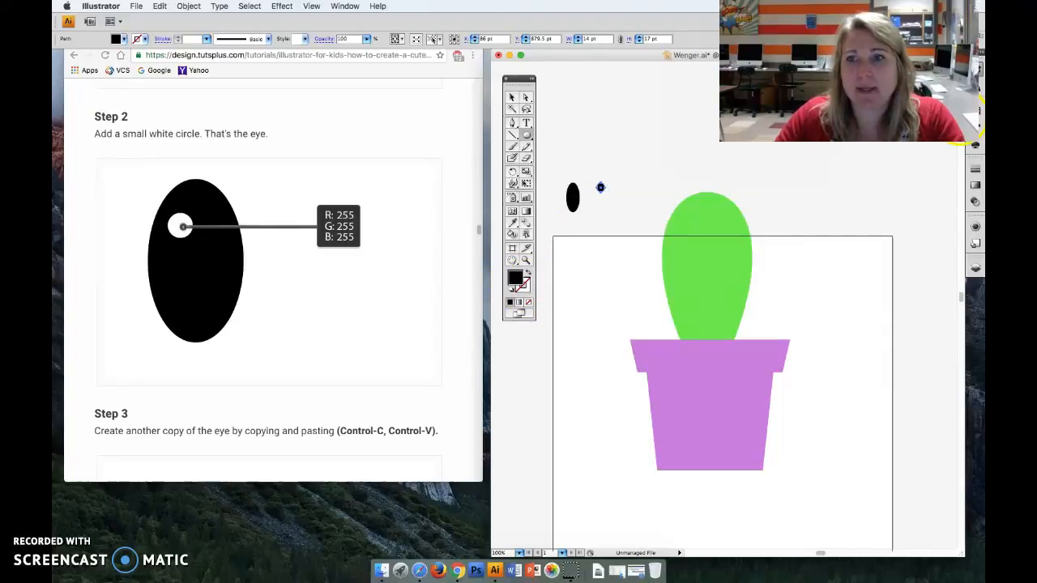
left_click(952, 123)
- Place the white highlight on the upper part of the black eye and shrink it to about 10.7 × 13.8 pt
left_click(512, 98)
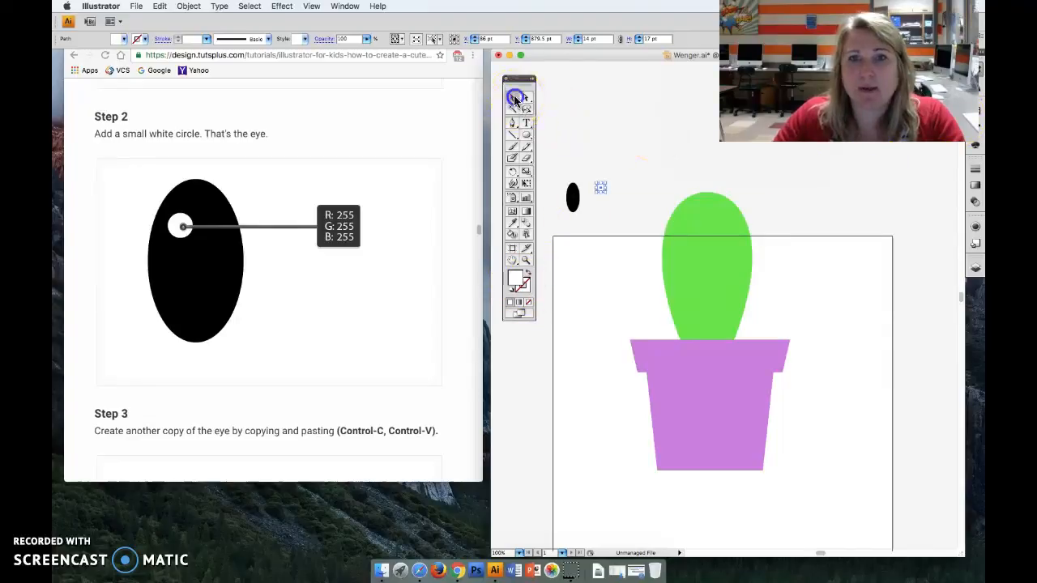
left_click_drag(602, 191, 573, 197)
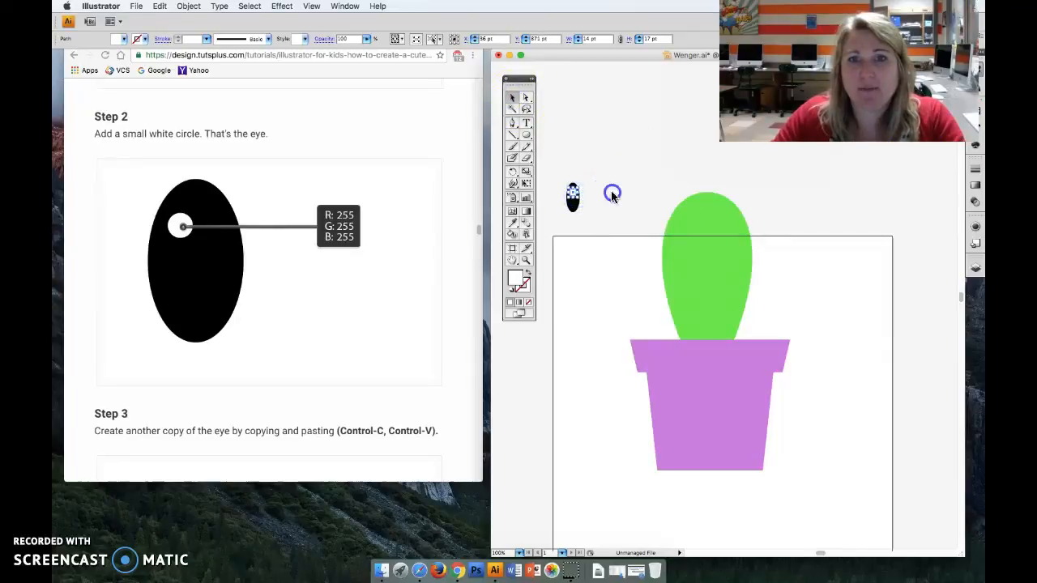
left_click(611, 194)
left_click(573, 195)
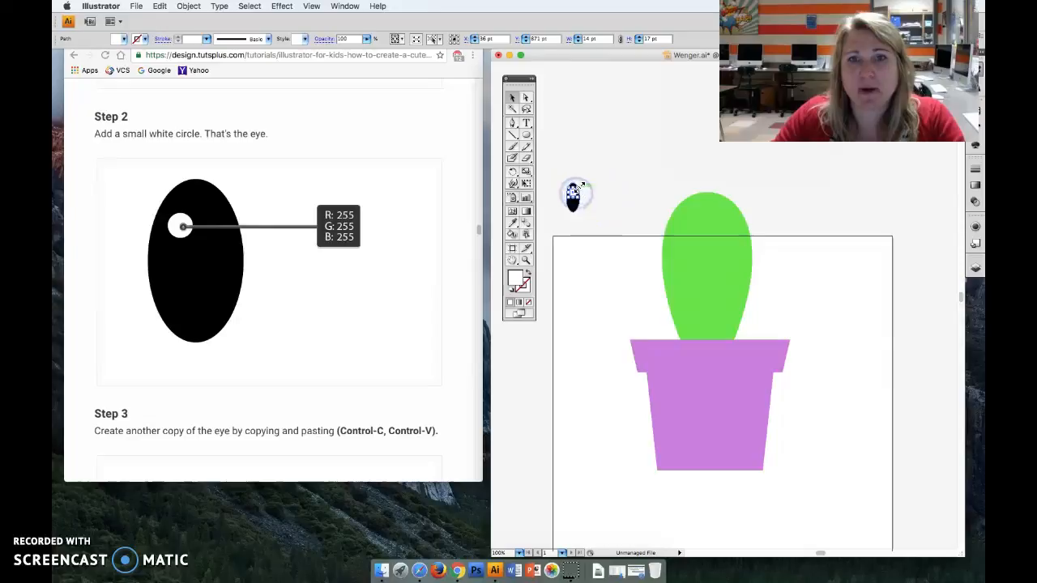
left_click_drag(579, 185, 574, 191)
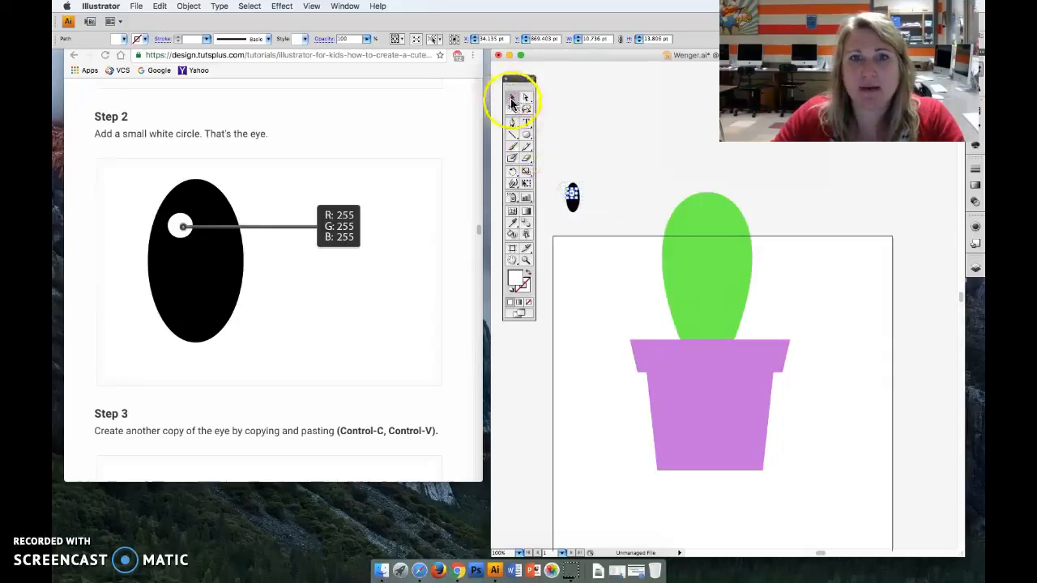
- Select the black eye ellipse together with its white highlight and paste a copy of the complete eye beside the original
left_click(596, 165)
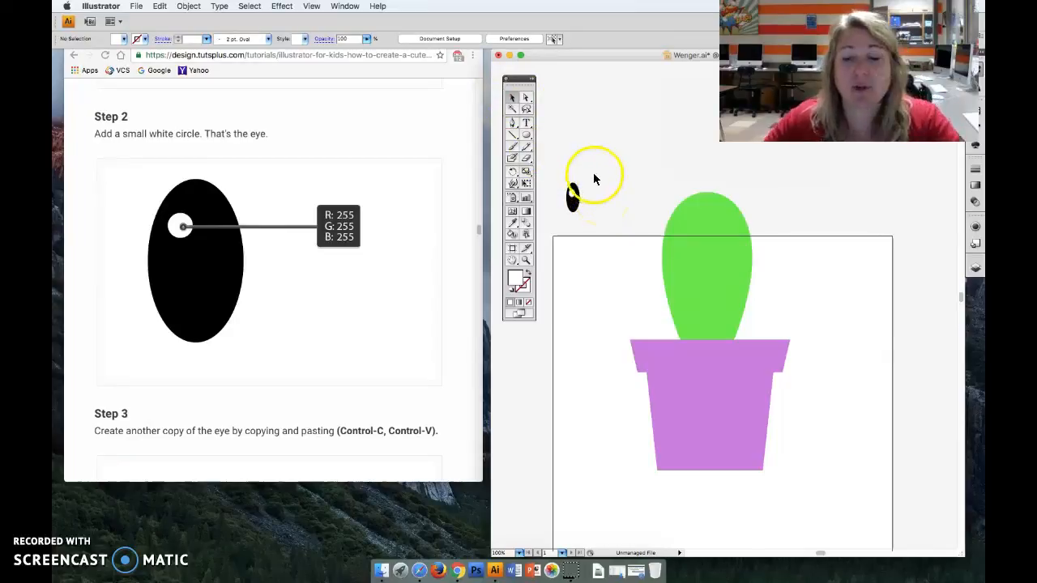
left_click_drag(558, 176, 604, 246)
left_click(575, 202)
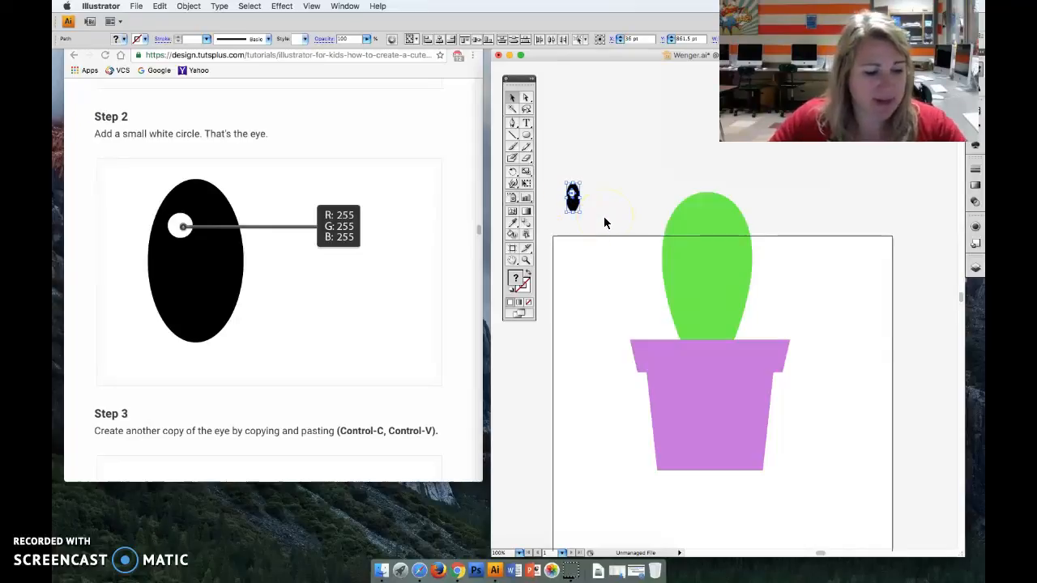
key("Return")
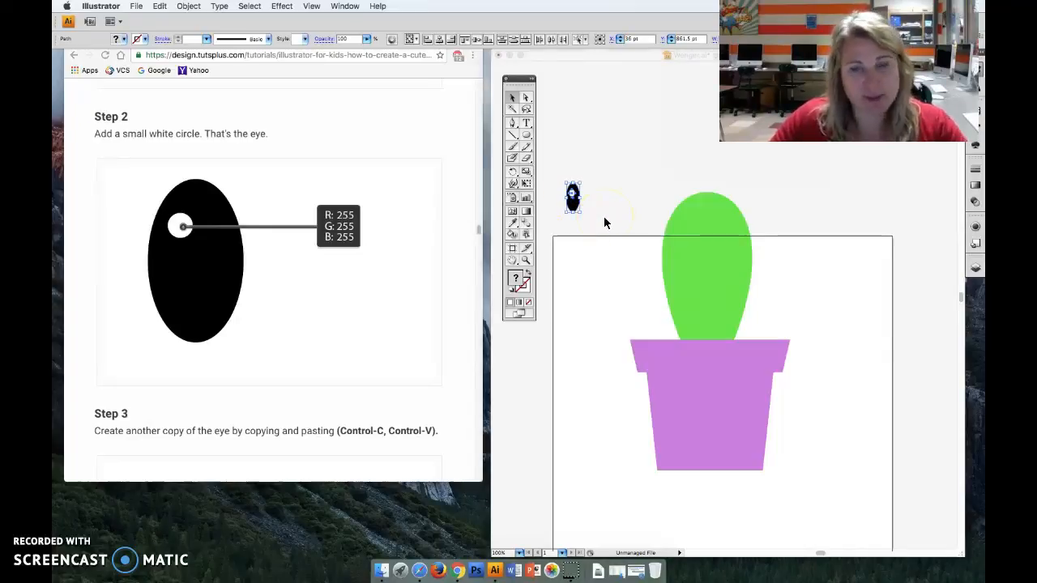
left_click(589, 213)
left_click_drag(550, 205, 606, 211)
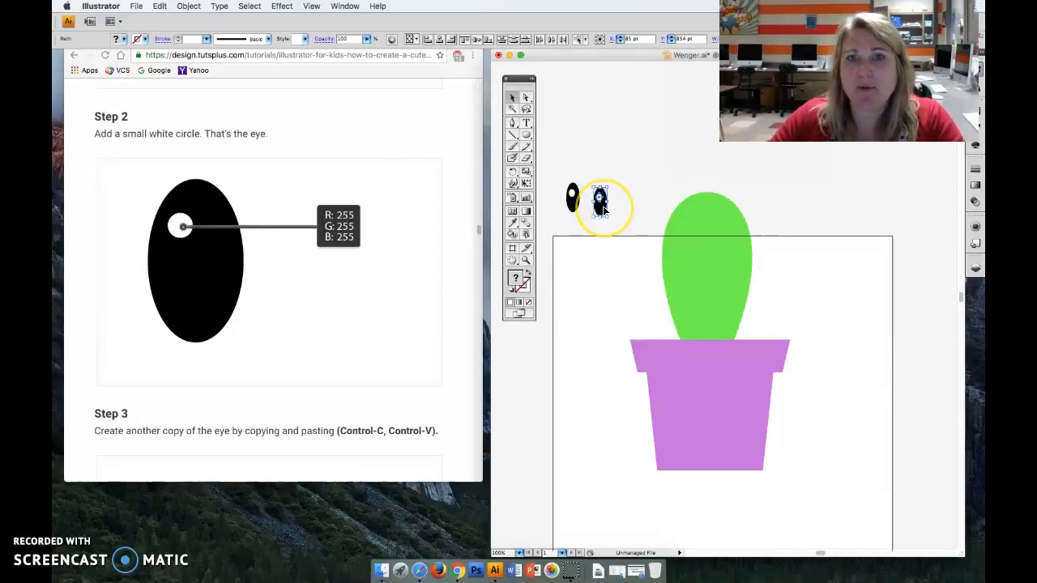
- Place the two eyes level on the upper part of the cactus, at about X 311 pt and X 251 pt, both at Y 801 pt
left_click_drag(604, 209, 729, 239)
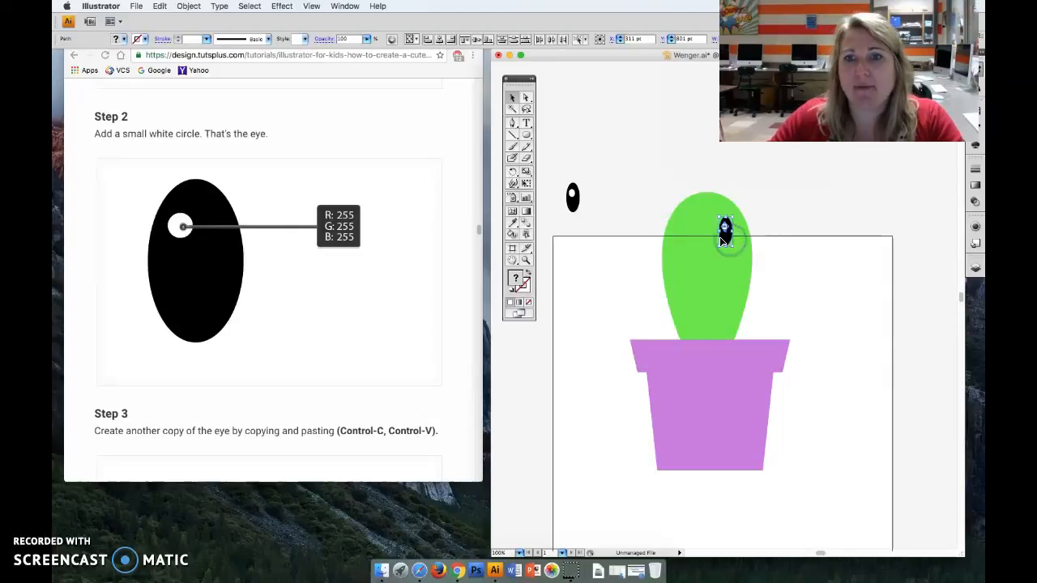
left_click(650, 212)
left_click_drag(558, 181, 691, 237)
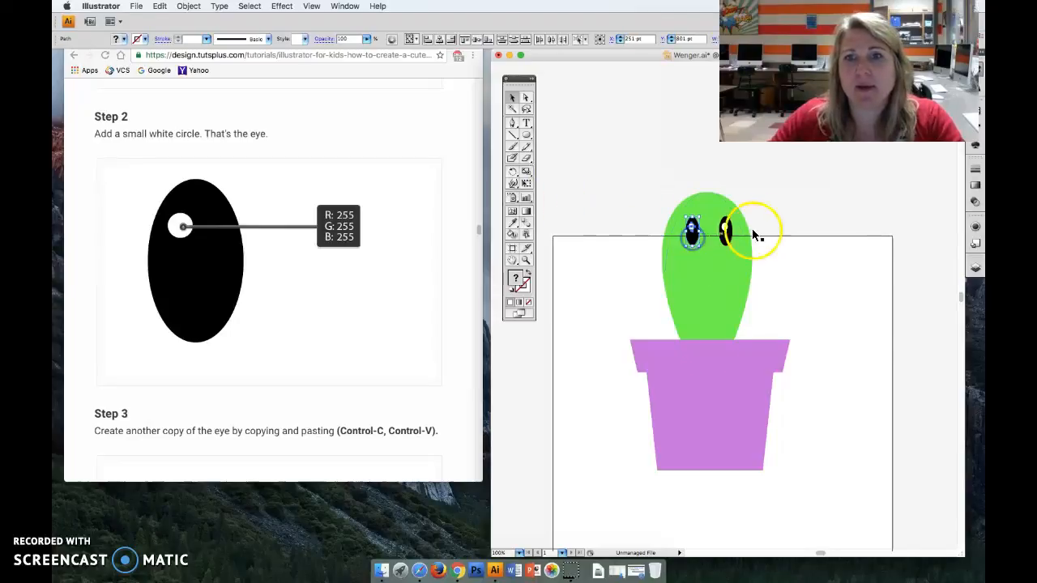
- Nudge the white highlights slightly rightward inside the eyes, to about X 312.1 pt in one and X 250.1 pt in the other
left_click(766, 222)
left_click(726, 230)
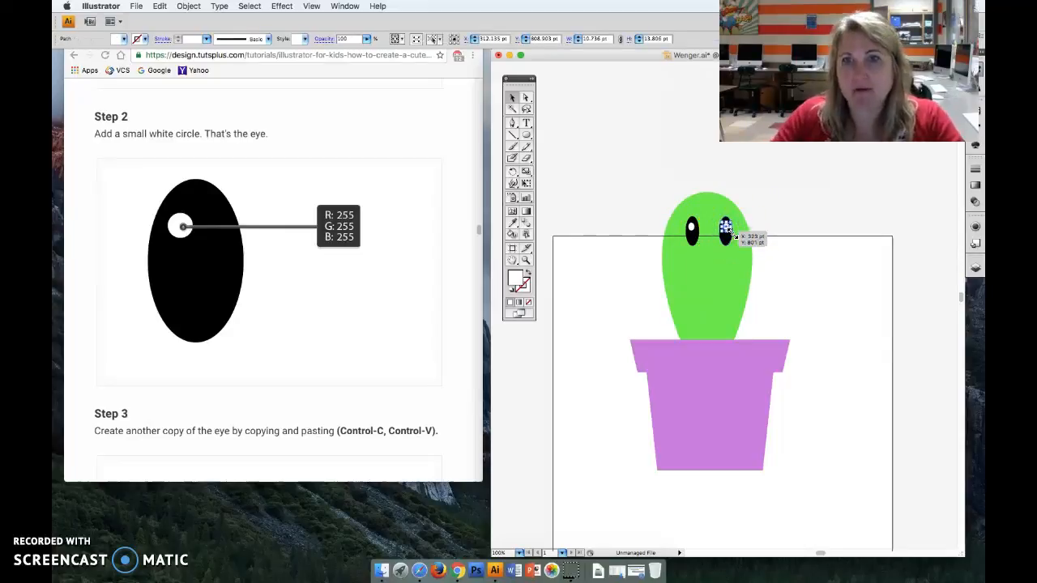
left_click_drag(733, 235, 693, 231)
left_click(763, 219)
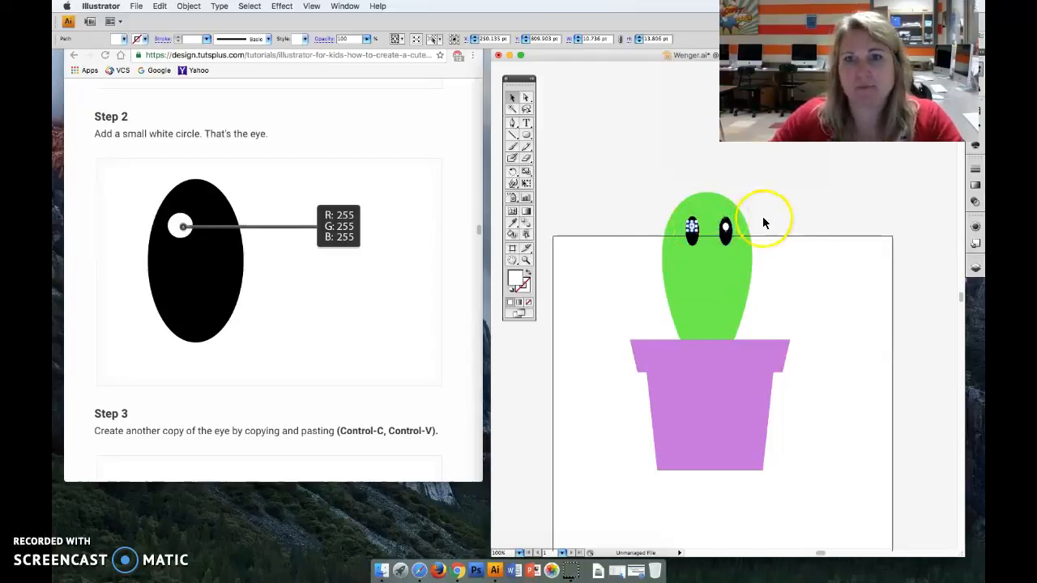
- Move the complete potted cactus with its eyes down to lie fully inside the artboard, and scale it down slightly
left_click(579, 206)
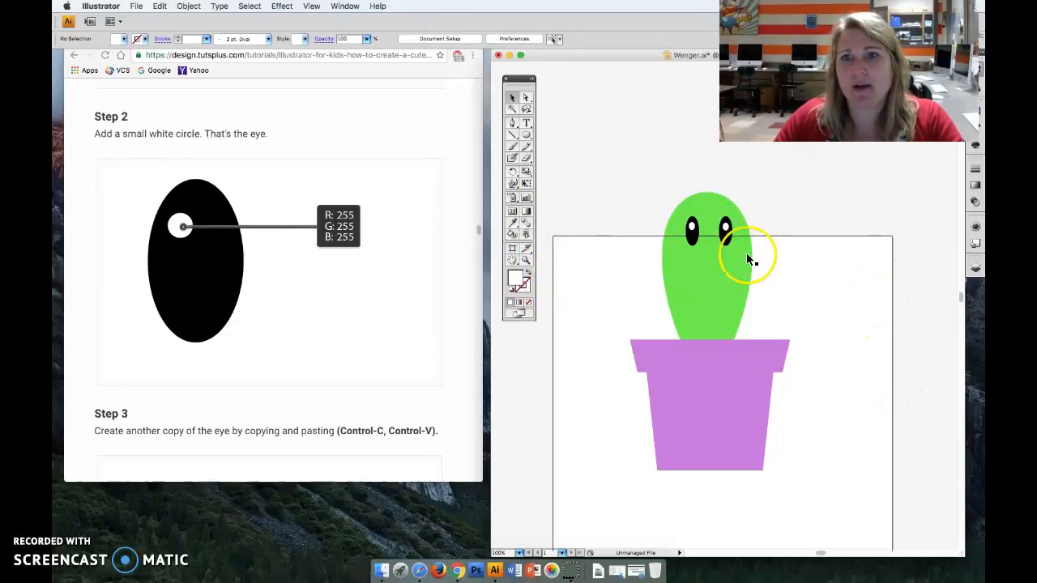
left_click(592, 194)
left_click_drag(592, 193, 868, 505)
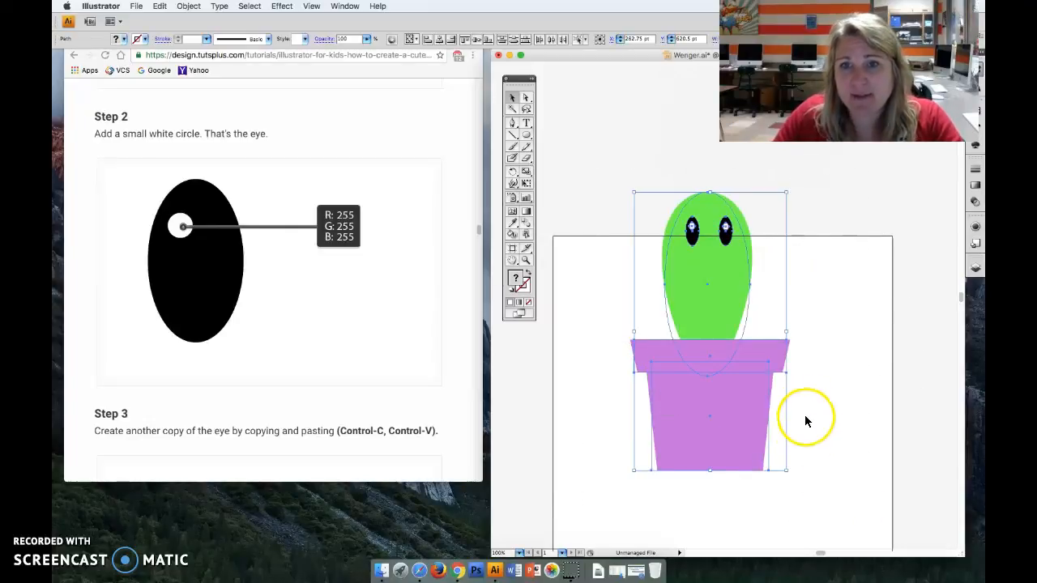
scroll(794, 396, "up", 1)
scroll(793, 397, "down", 3)
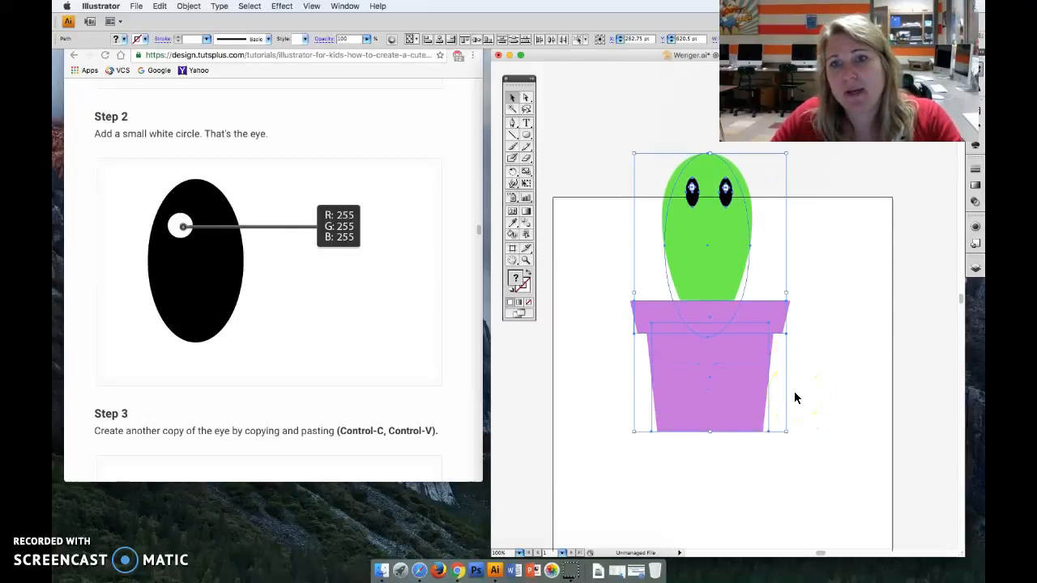
scroll(794, 398, "down", 3)
left_click_drag(721, 265, 717, 375)
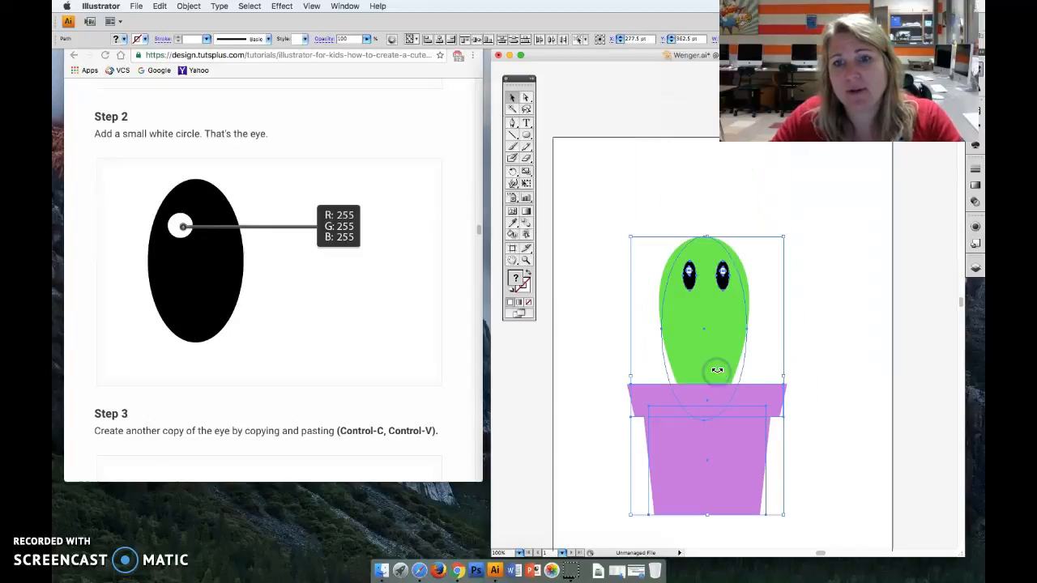
left_click_drag(784, 236, 758, 292)
left_click(810, 322)
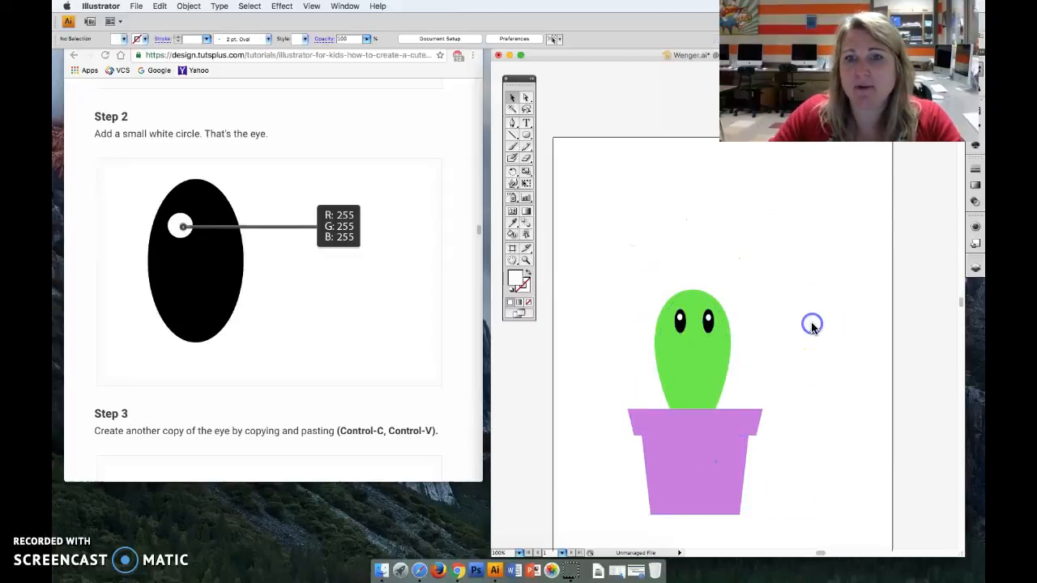
- Following the tutorial's mouth section, draw a flat black ellipse about 79 × 10.5 pt in the empty space beside the cactus
scroll(319, 363, "down", 1)
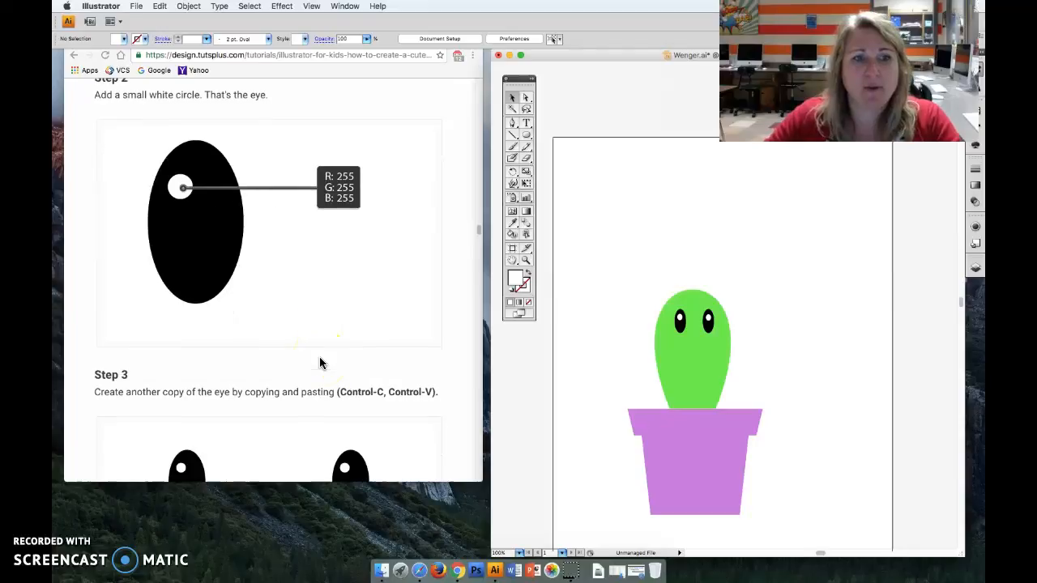
scroll(319, 362, "down", 6)
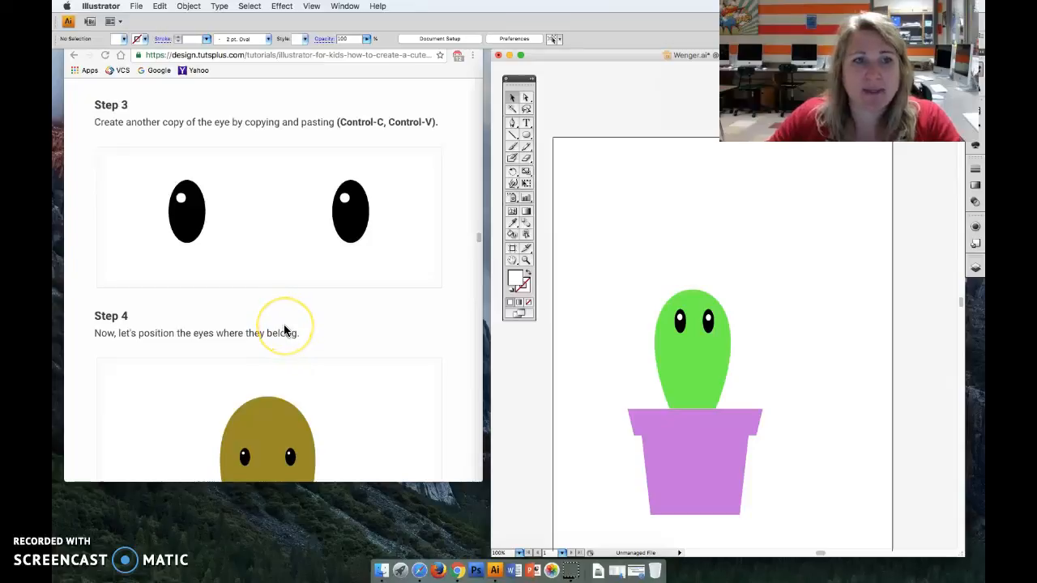
scroll(283, 329, "down", 5)
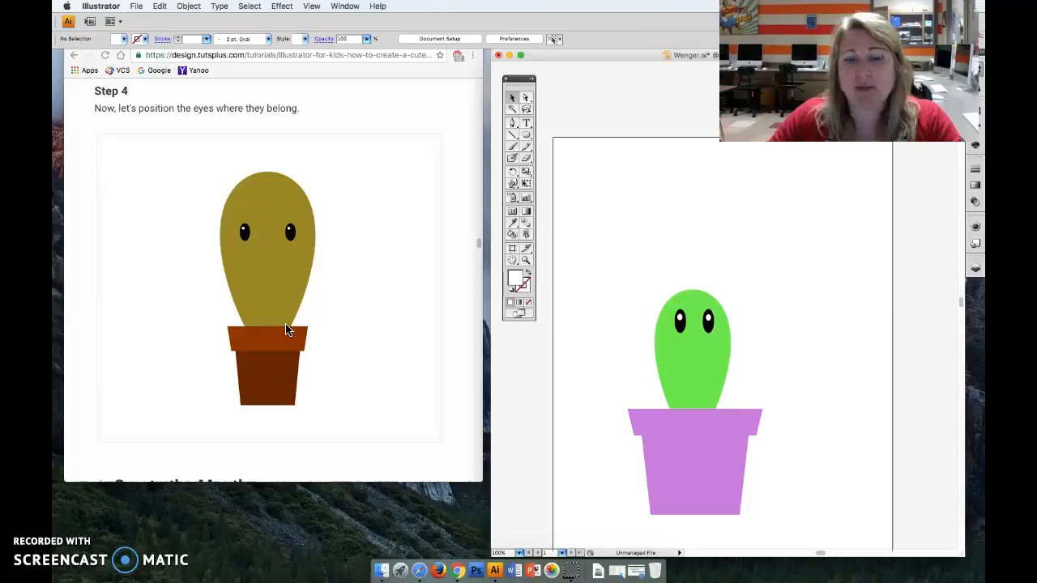
scroll(285, 330, "down", 6)
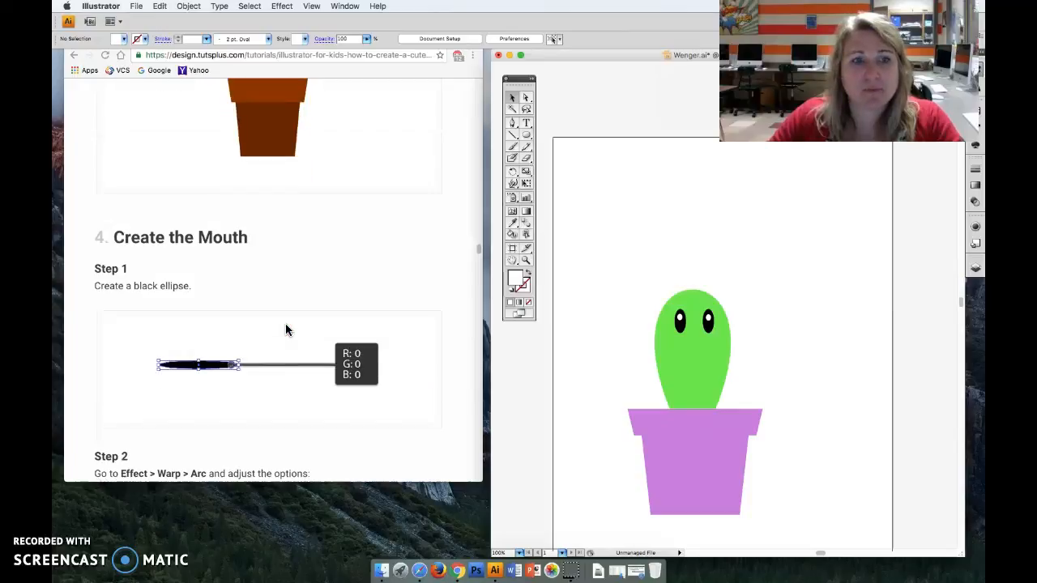
scroll(285, 330, "down", 1)
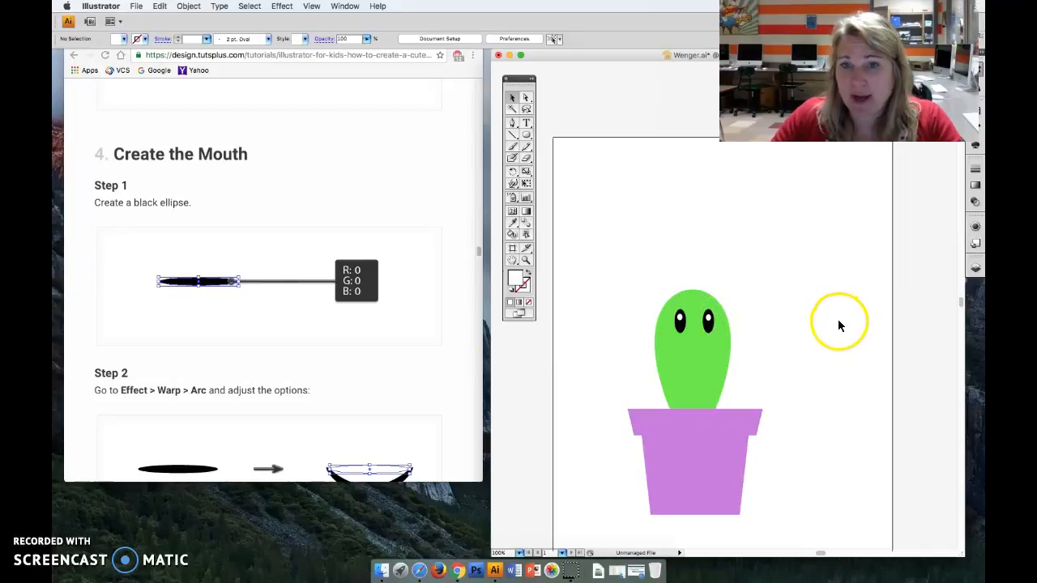
left_click(525, 135)
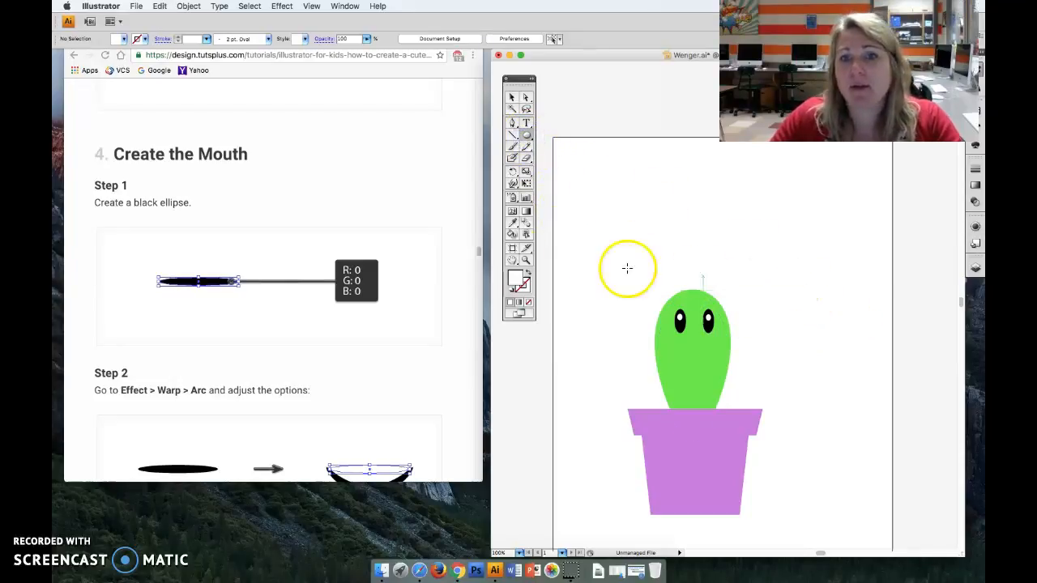
double_click(515, 278)
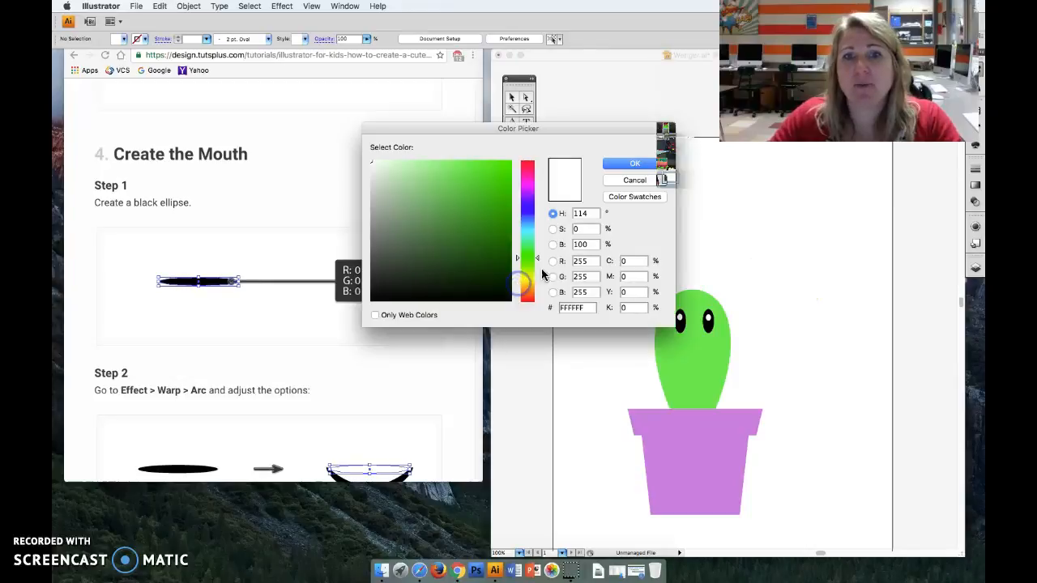
left_click(634, 180)
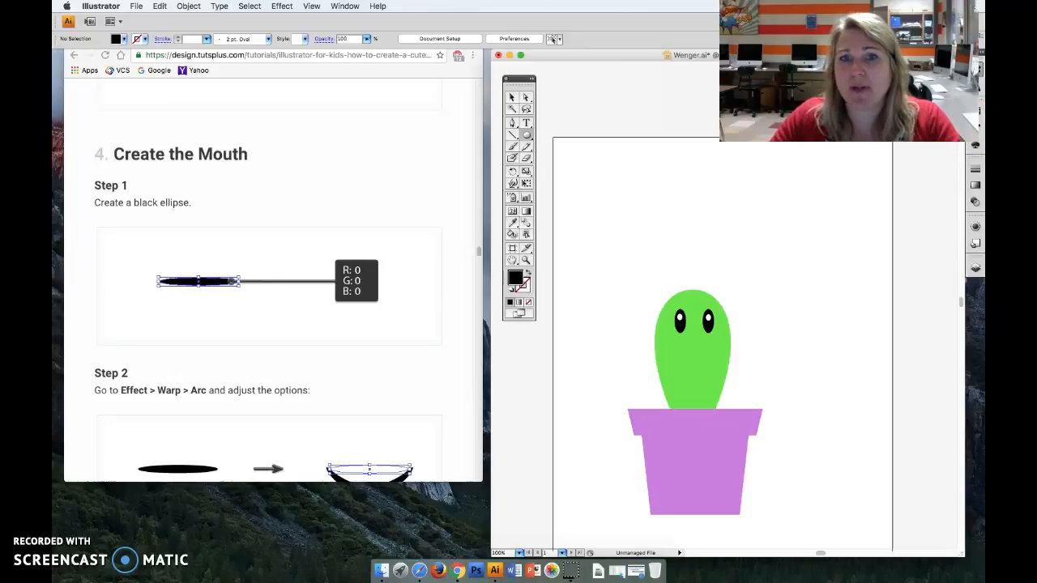
left_click_drag(762, 320, 803, 325)
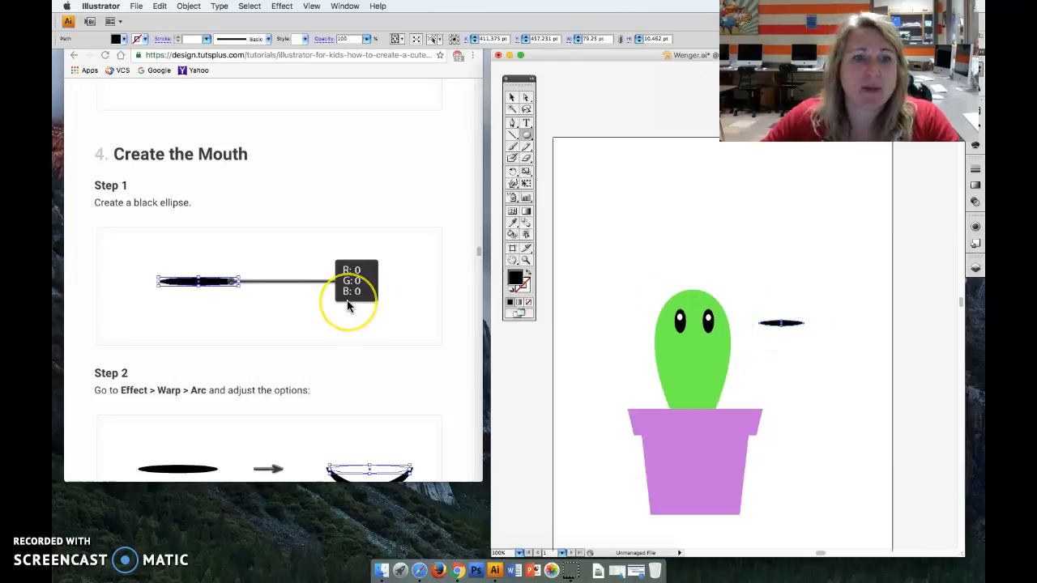
- Warp the black ellipse into a smile with a horizontal Arc effect: bend -60%, horizontal and vertical distortion 0%, preview on
scroll(347, 305, "down", 5)
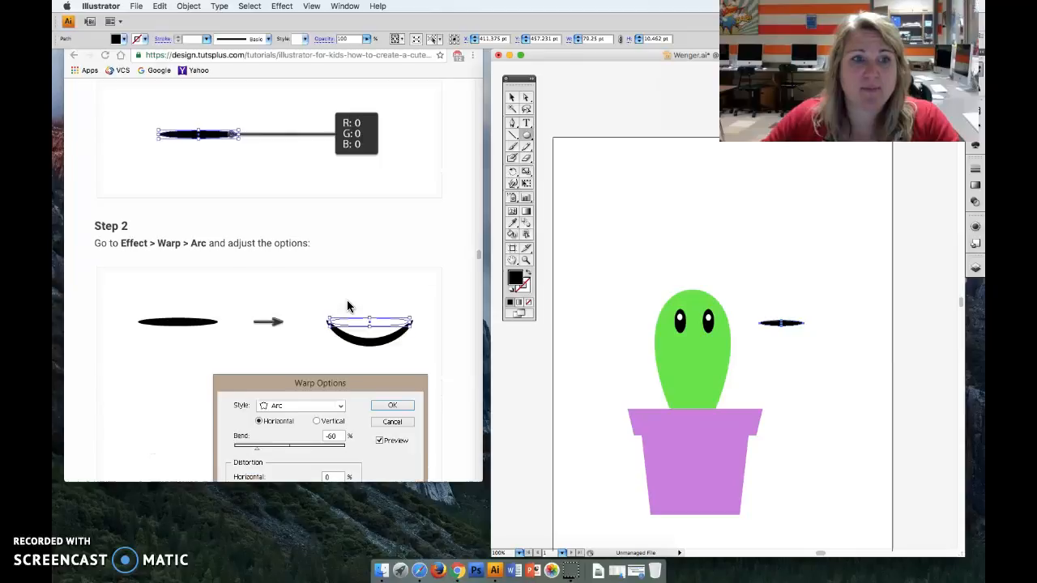
left_click(511, 97)
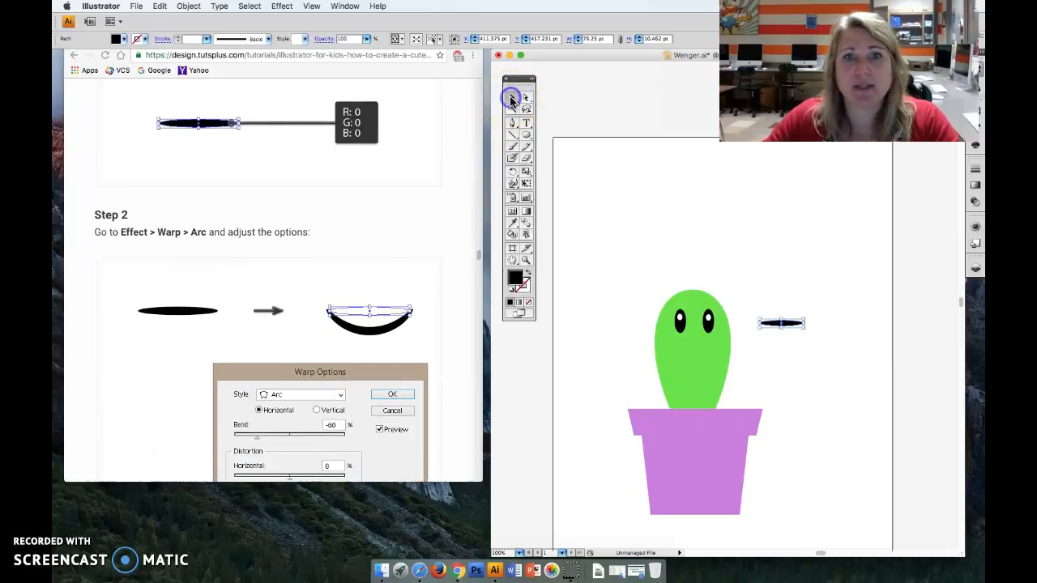
left_click(616, 207)
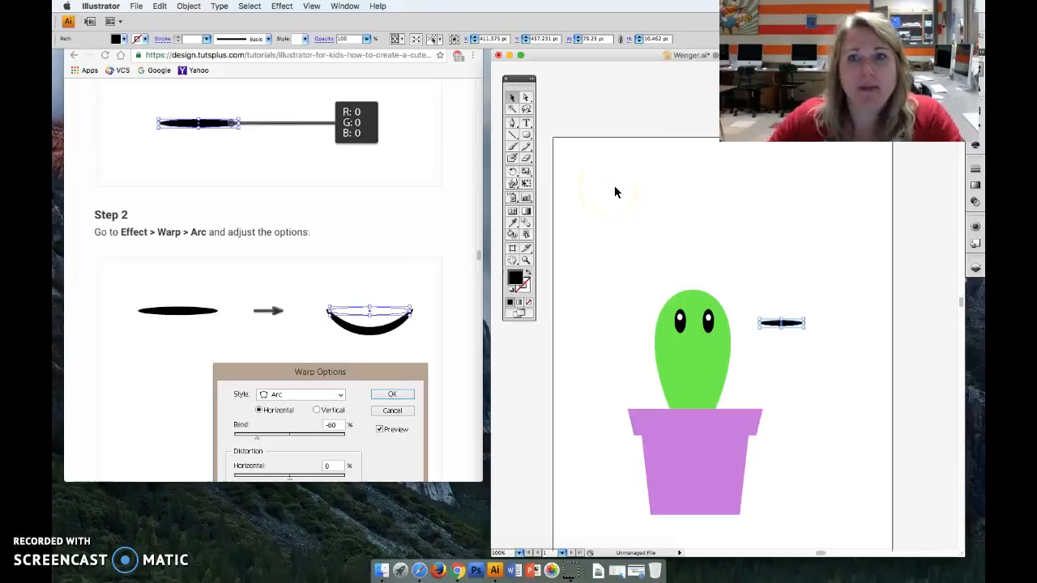
left_click(281, 6)
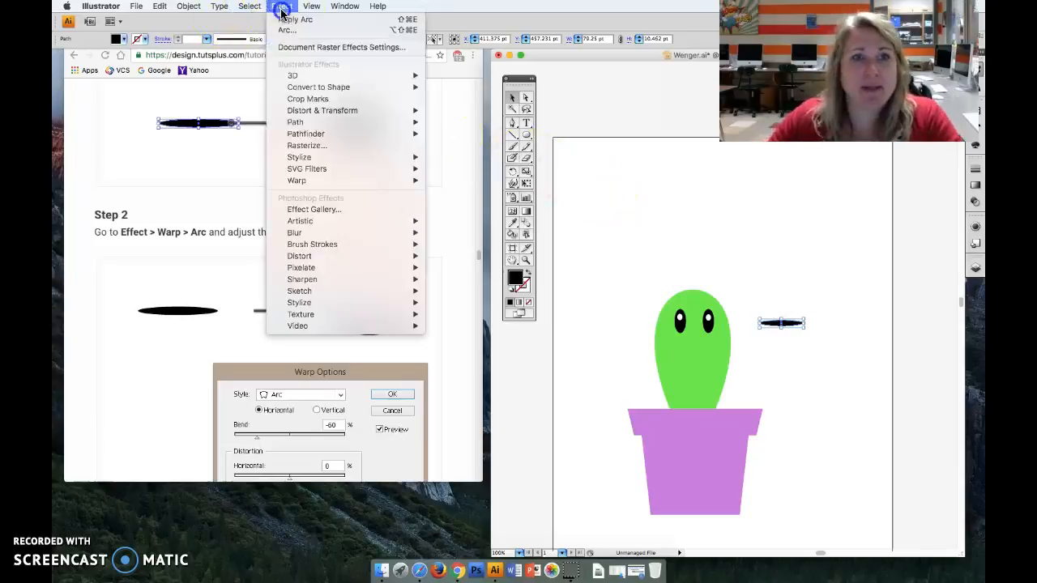
mouse_move(312, 179)
left_click(454, 182)
scroll(340, 287, "down", 3)
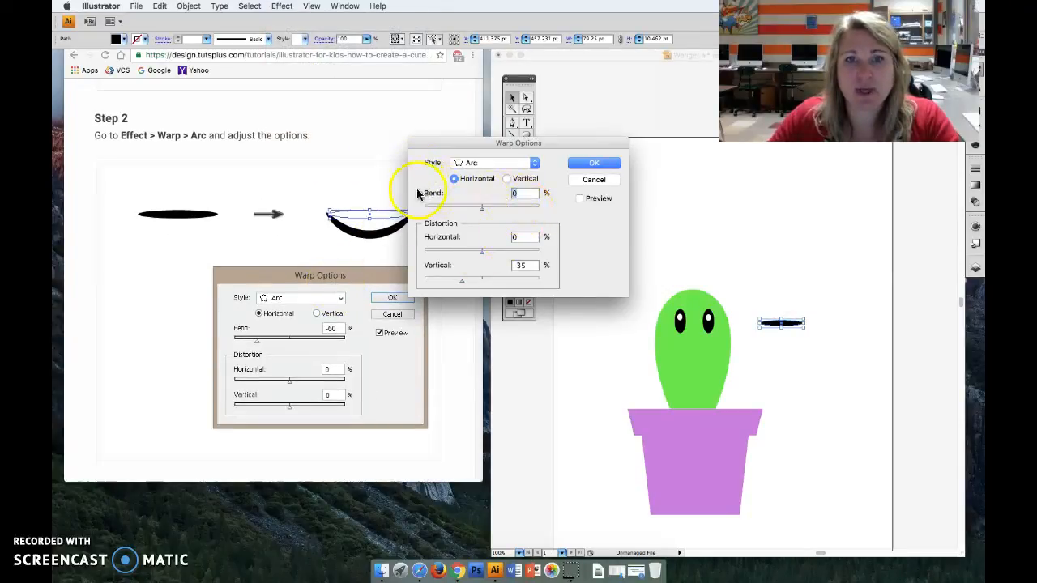
type("-60")
left_click_drag(529, 265, 504, 265)
type("0")
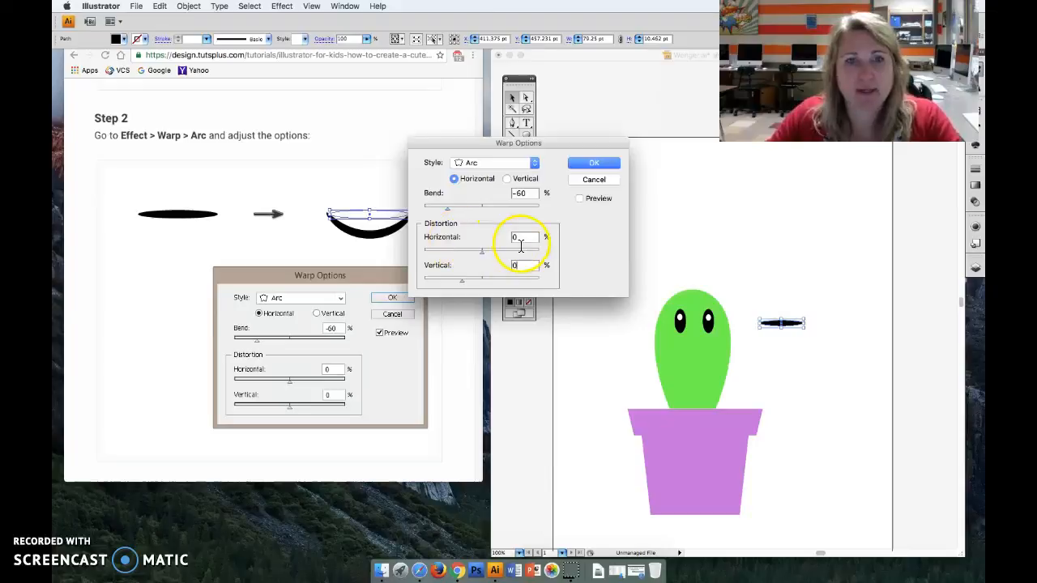
left_click(579, 199)
left_click(594, 163)
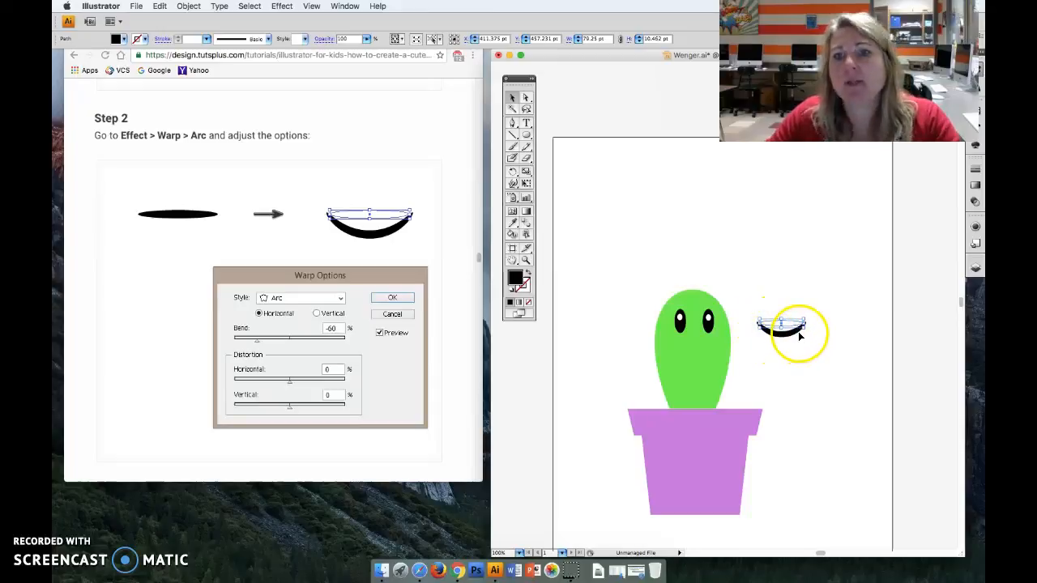
- Place the smile on the cactus below the eyes at about X 252 pt and flatten it to about 78 × 5.6 pt
left_click_drag(802, 320, 694, 361)
key("Left")
key("Up")
key("Up")
key("Up")
key("Up")
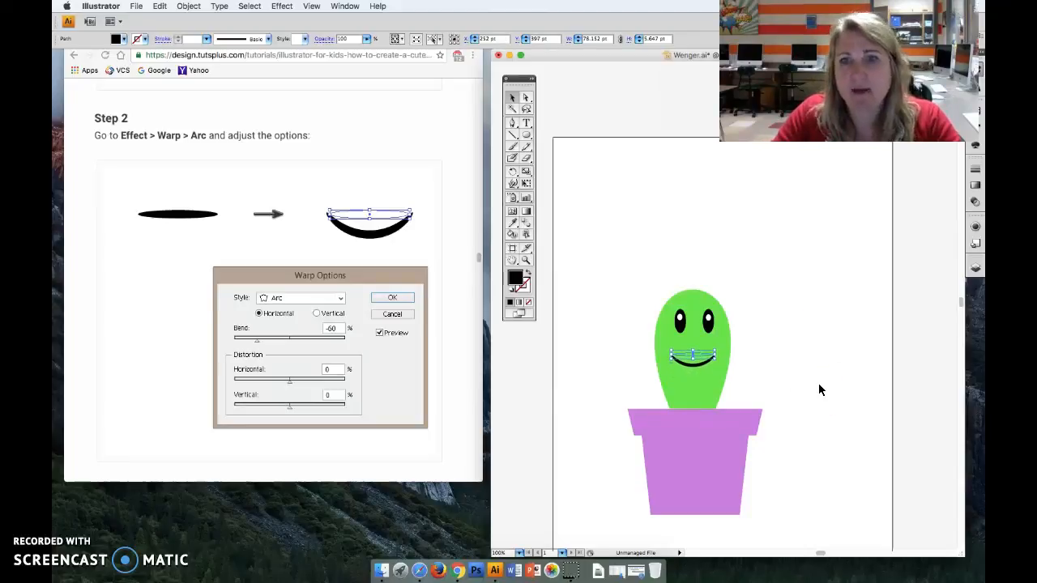
left_click(818, 389)
left_click(612, 362)
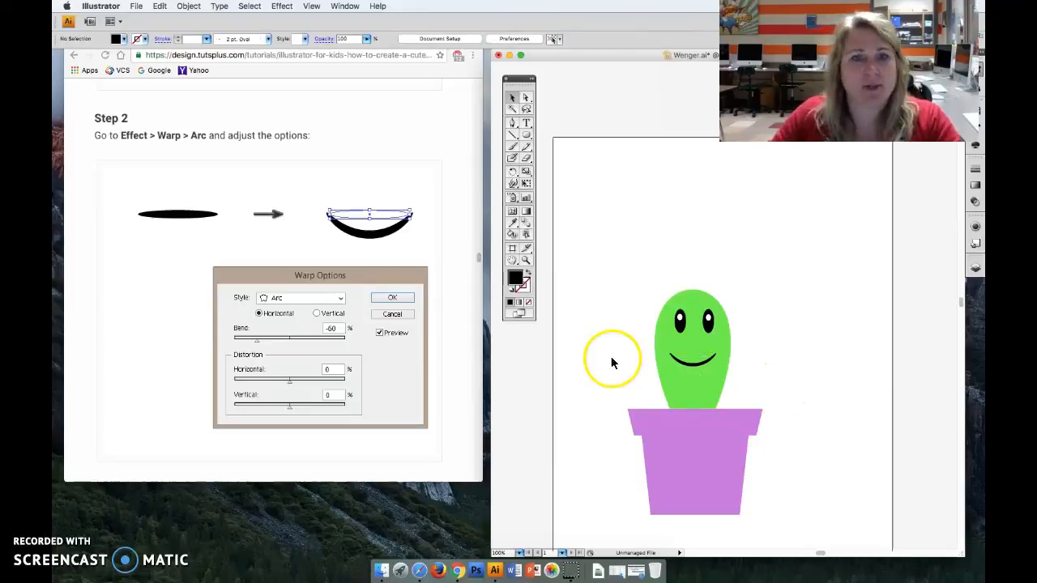
- Following the tutorial's example face, shrink the mouth to about 41 × 1.6 pt and move it up closer to the eyes
scroll(346, 332, "down", 5)
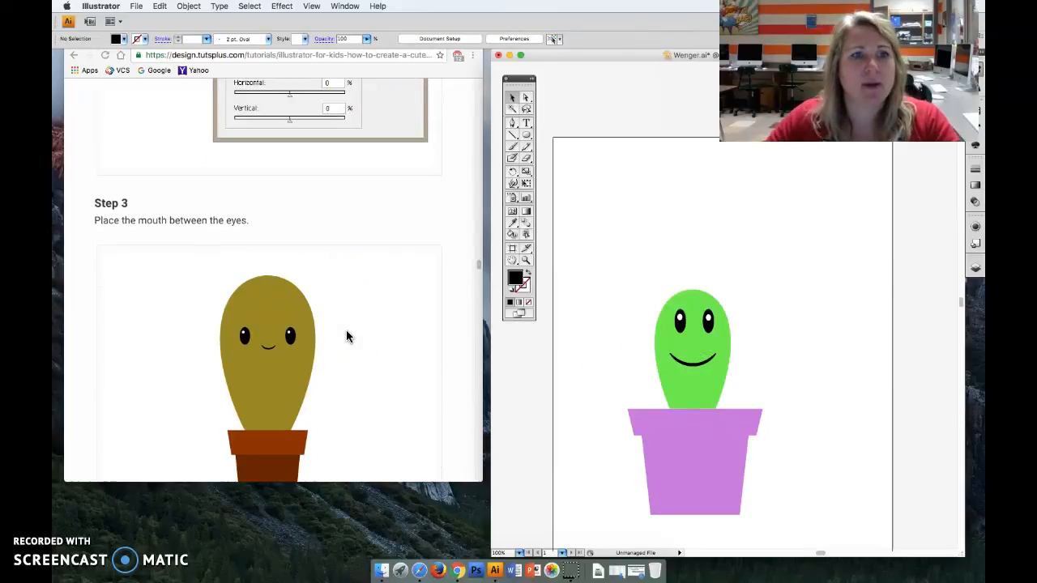
scroll(345, 332, "down", 8)
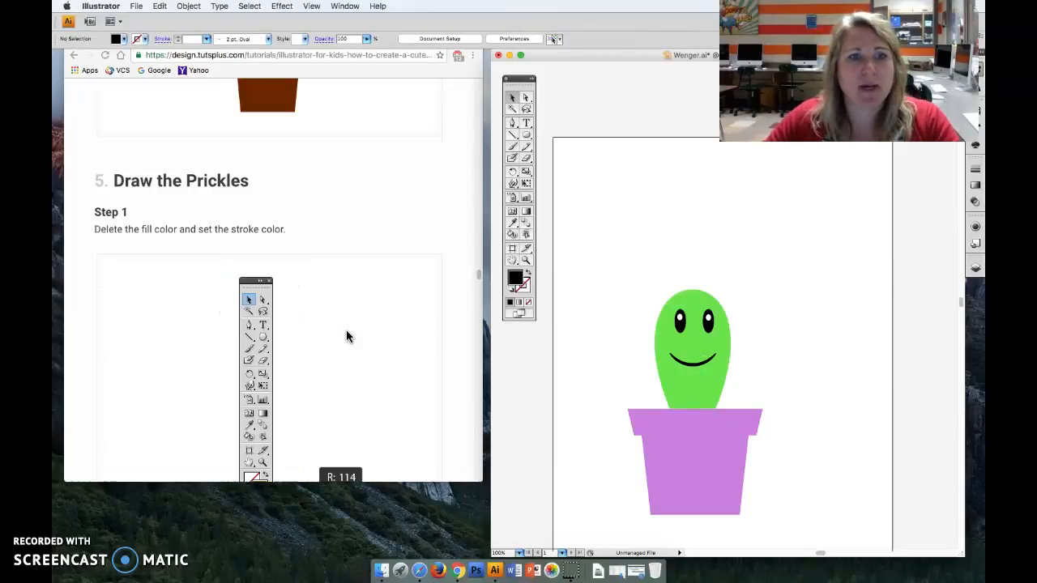
scroll(345, 336, "up", 3)
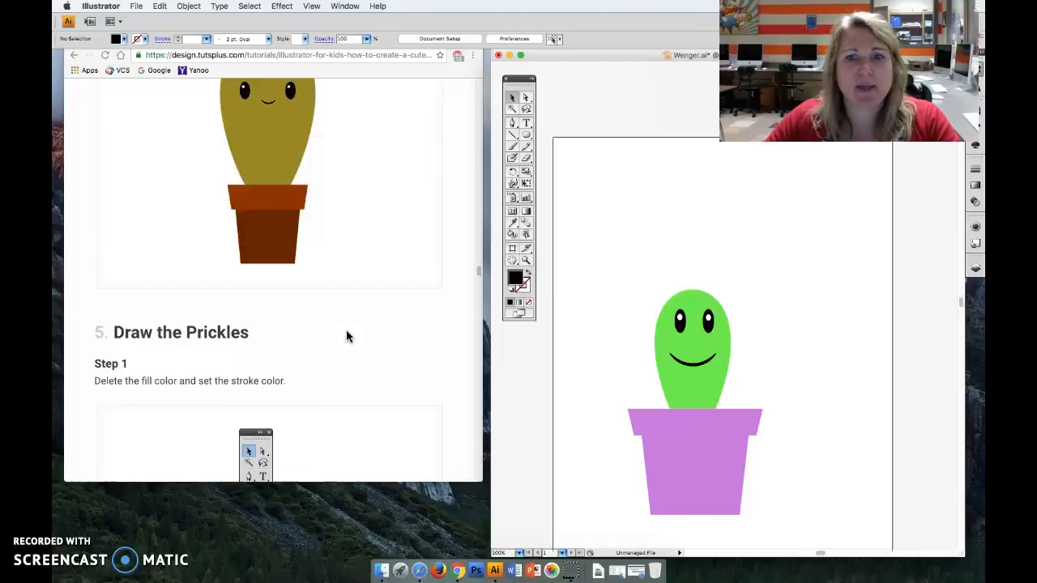
left_click(691, 356)
mouse_move(716, 353)
left_mouse_down()
mouse_move(688, 354)
mouse_move(698, 348)
left_mouse_up()
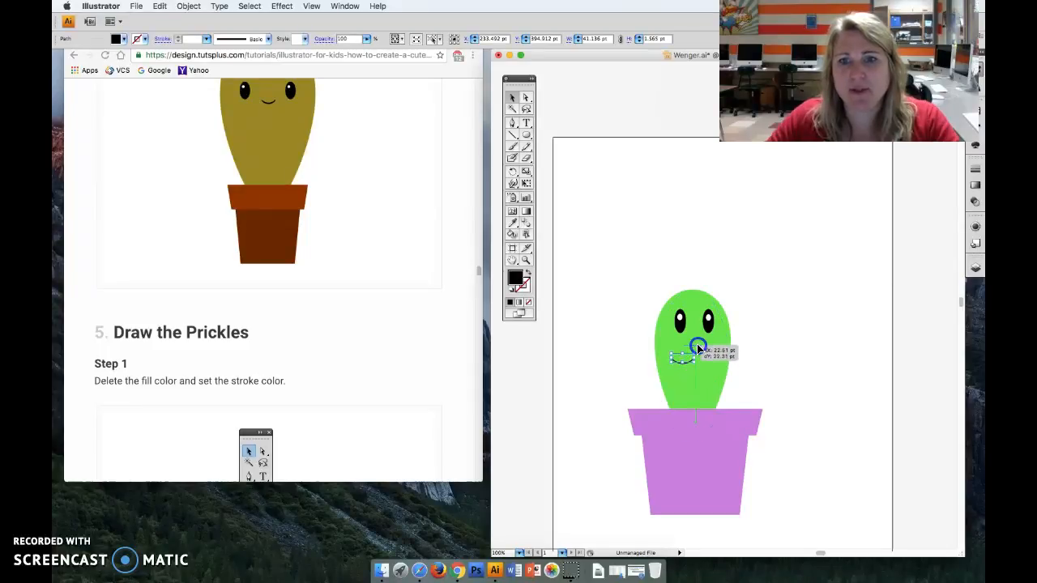
- Deselect the smile and read through the tutorial's "Draw the Prickles" section, including its fill, stroke colour and Stroke panel instructions
left_click(752, 347)
scroll(306, 348, "down", 5)
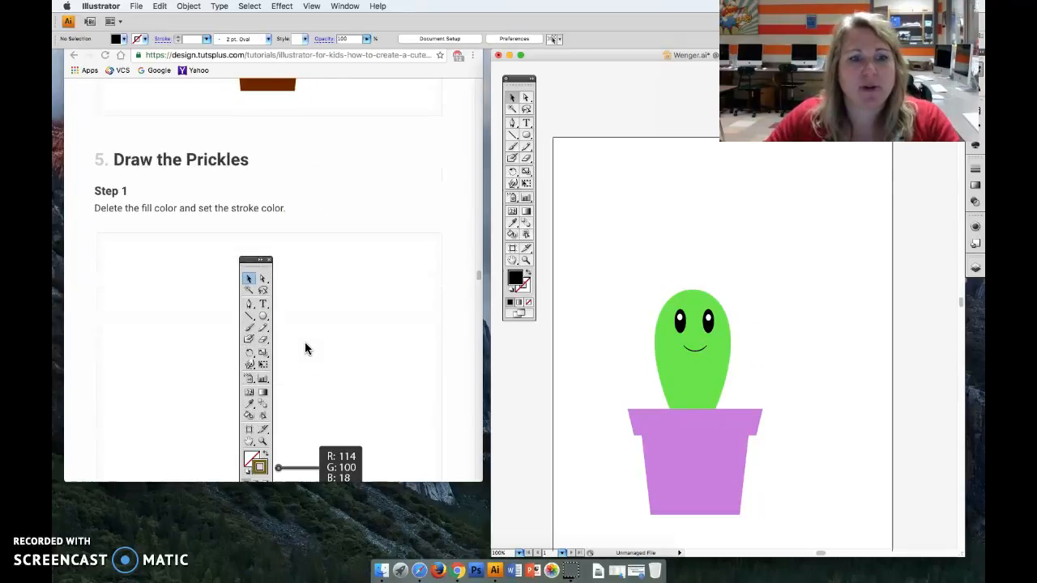
scroll(306, 348, "down", 1)
scroll(305, 348, "down", 2)
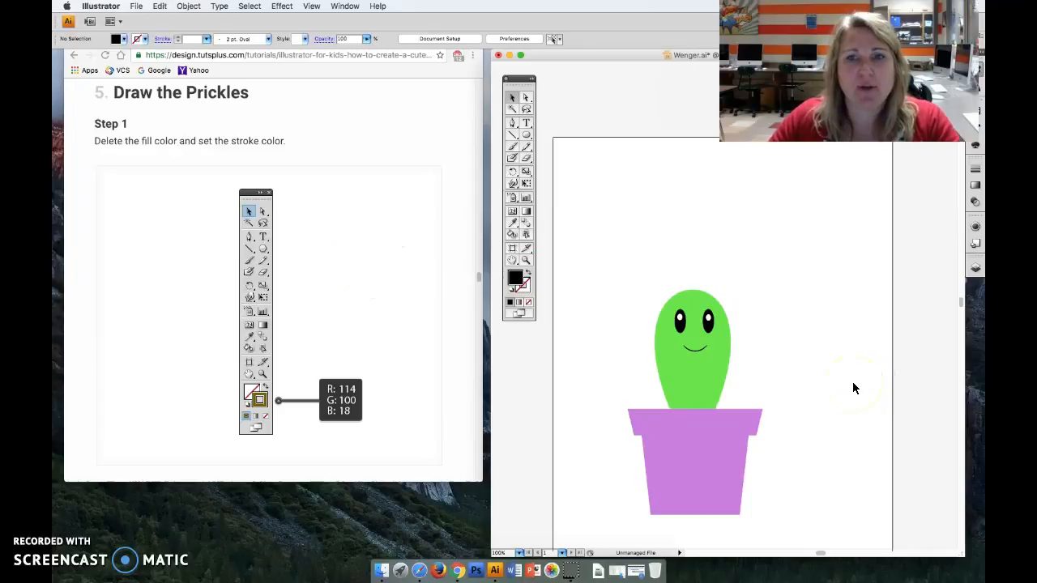
left_click(403, 350)
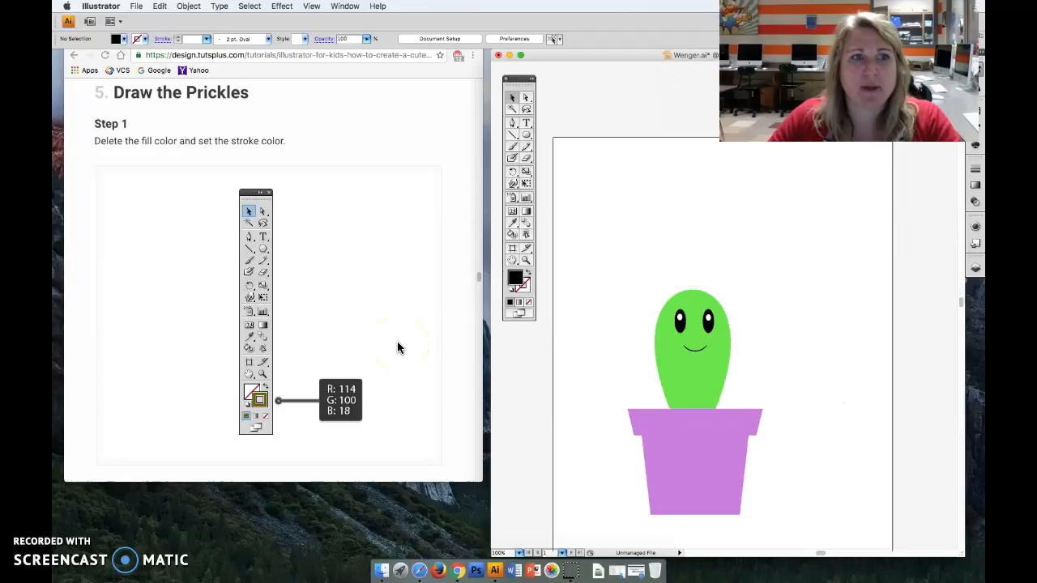
scroll(397, 347, "down", 10)
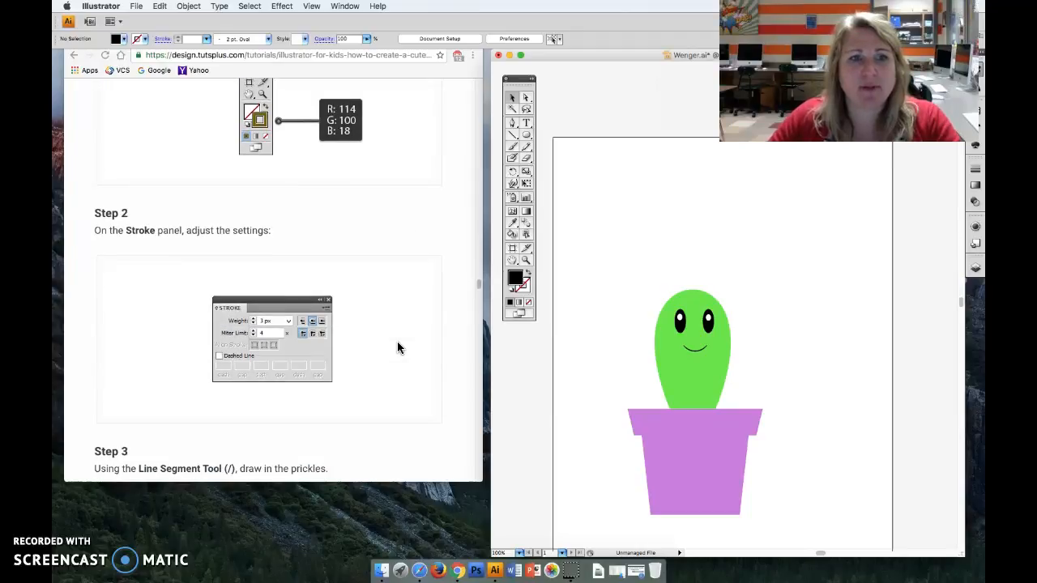
scroll(397, 346, "down", 15)
scroll(397, 347, "down", 5)
scroll(397, 347, "down", 5)
scroll(397, 346, "up", 15)
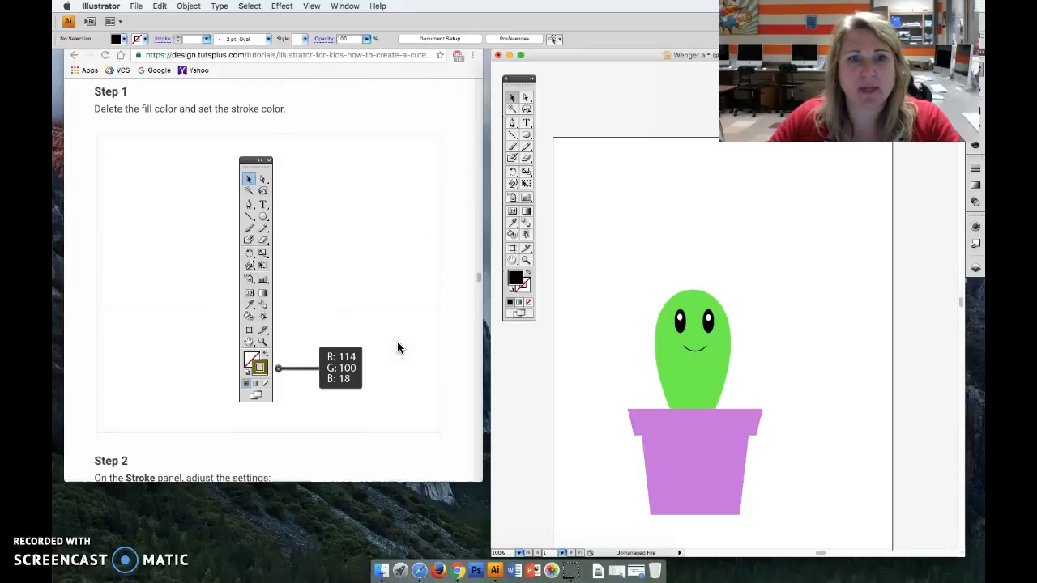
scroll(397, 347, "up", 8)
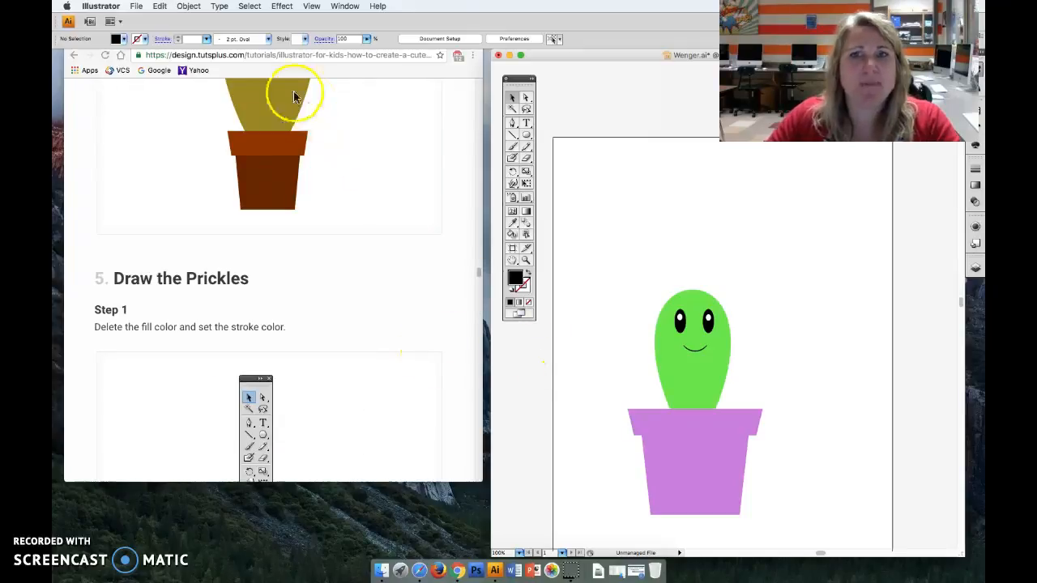
- Save the cactus drawing, and use Save As to replace the existing file in Documents in Adobe Illustrator (ai) format
left_click(143, 7)
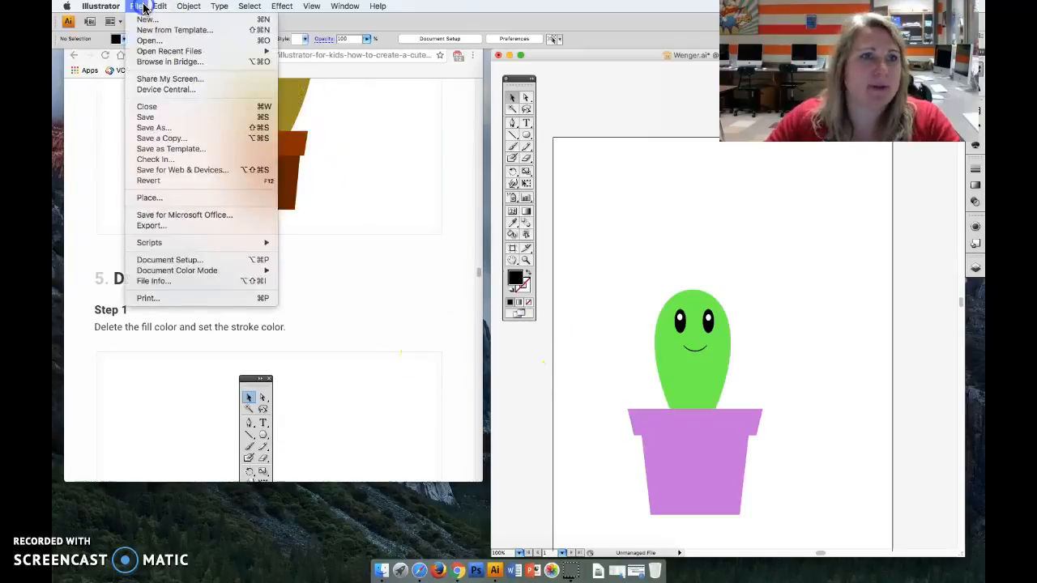
left_click(151, 117)
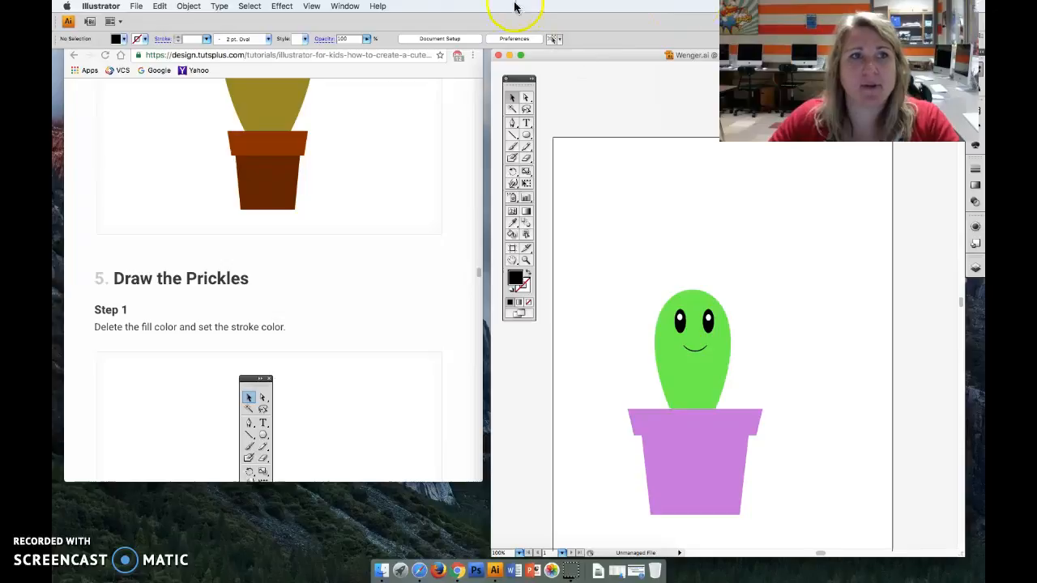
left_click(136, 6)
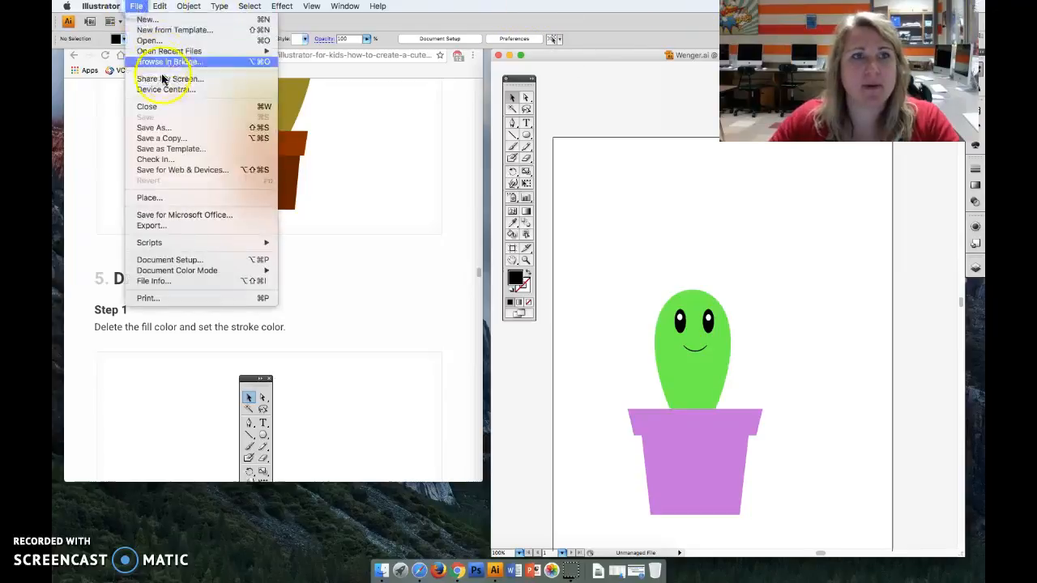
left_click(162, 129)
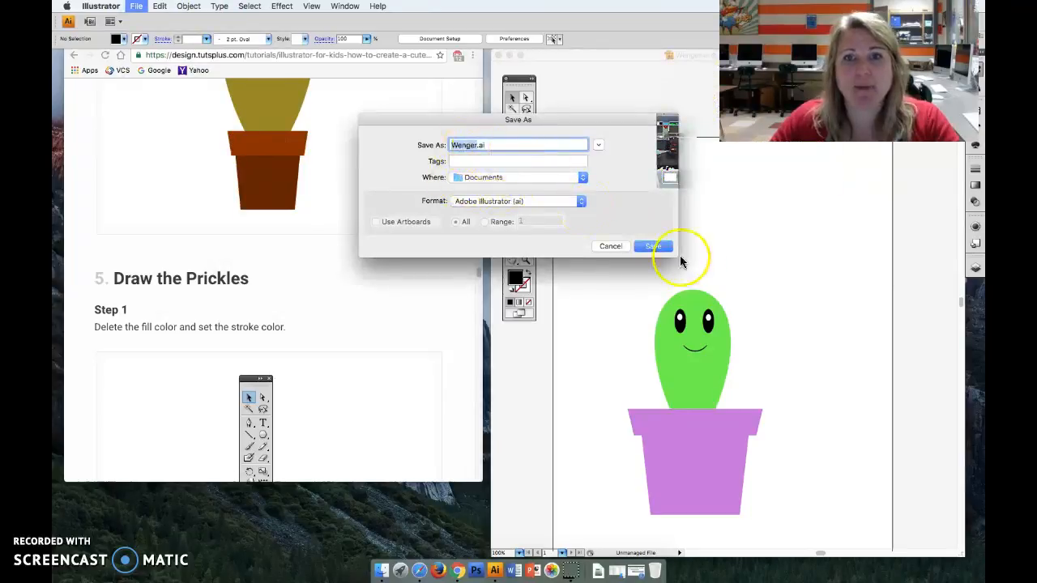
left_click(652, 247)
left_click(594, 219)
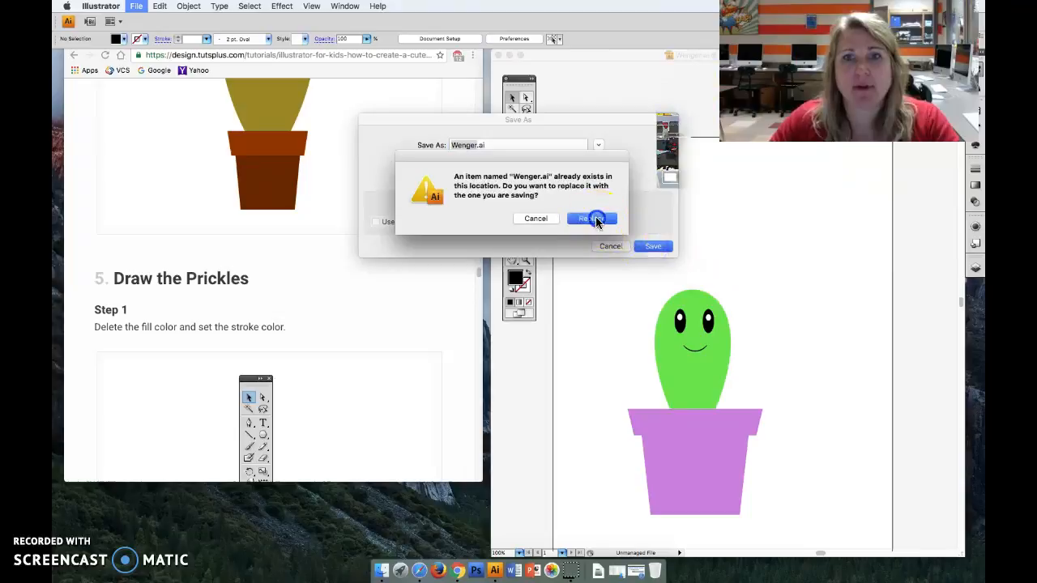
left_click(626, 109)
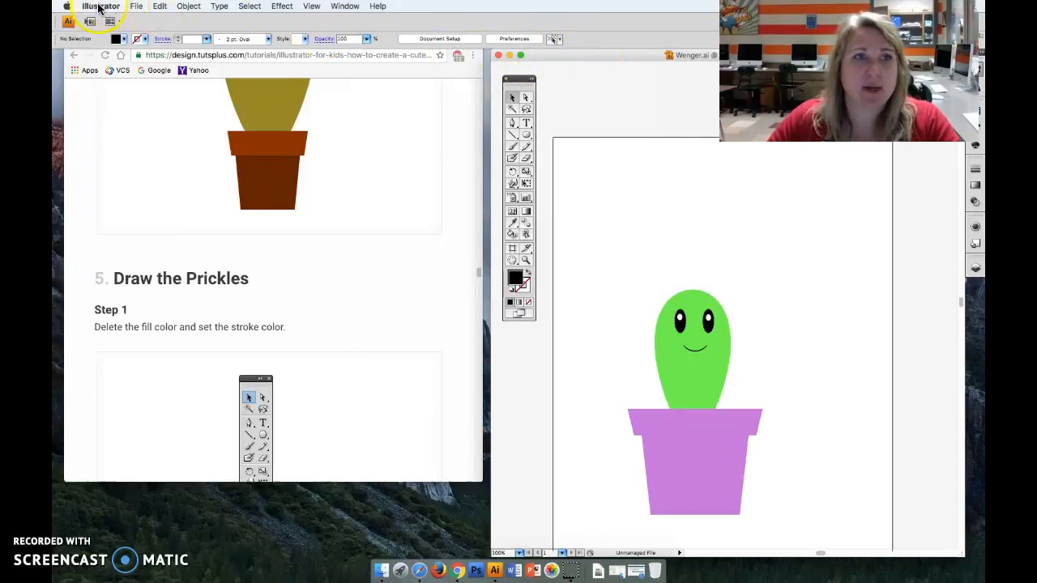
- Quit all the open programs: Illustrator, Google Chrome and Safari
left_click(99, 8)
left_click(105, 109)
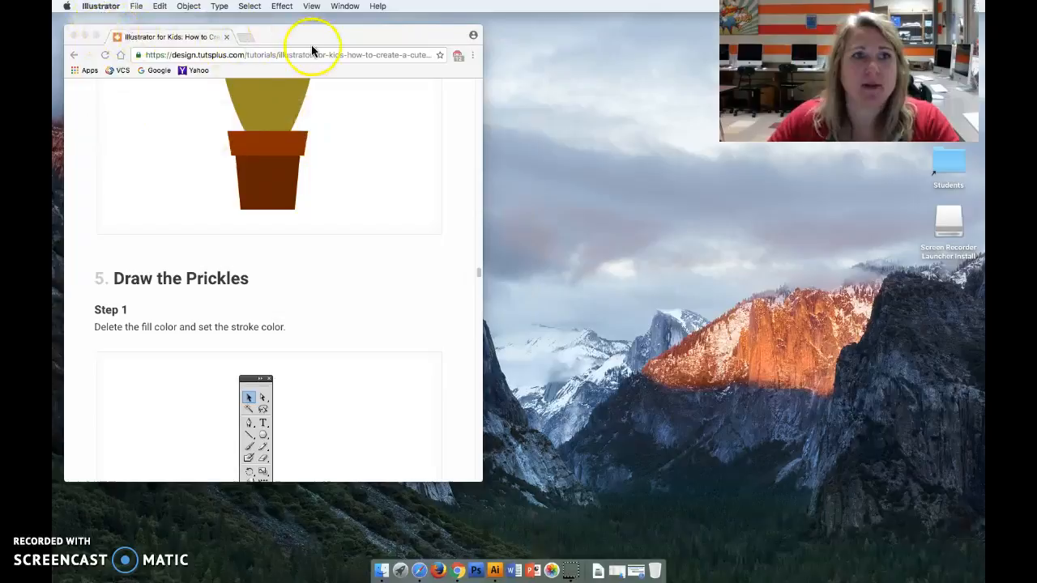
left_click(287, 37)
left_click(98, 8)
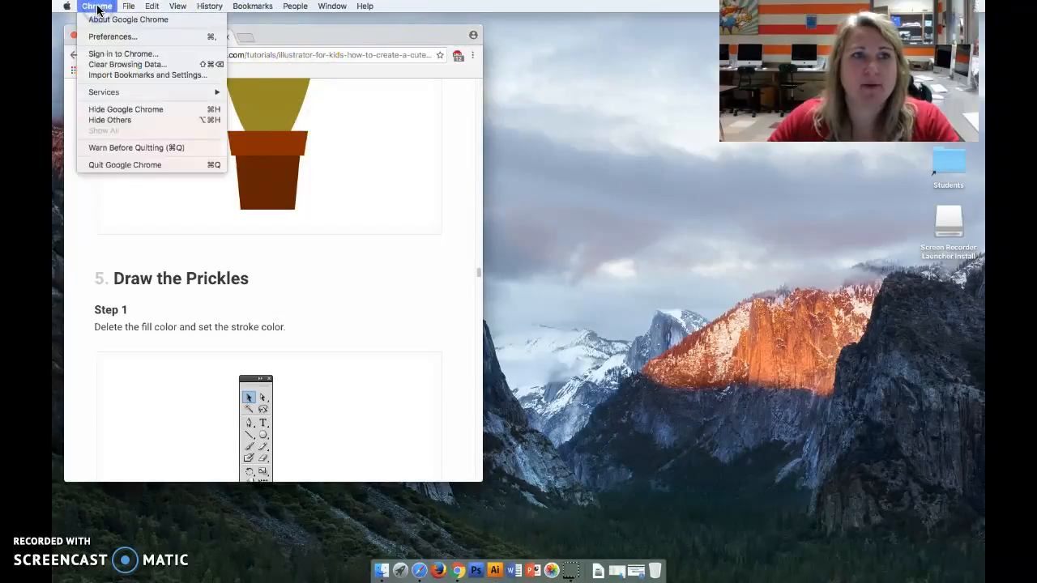
left_click(110, 165)
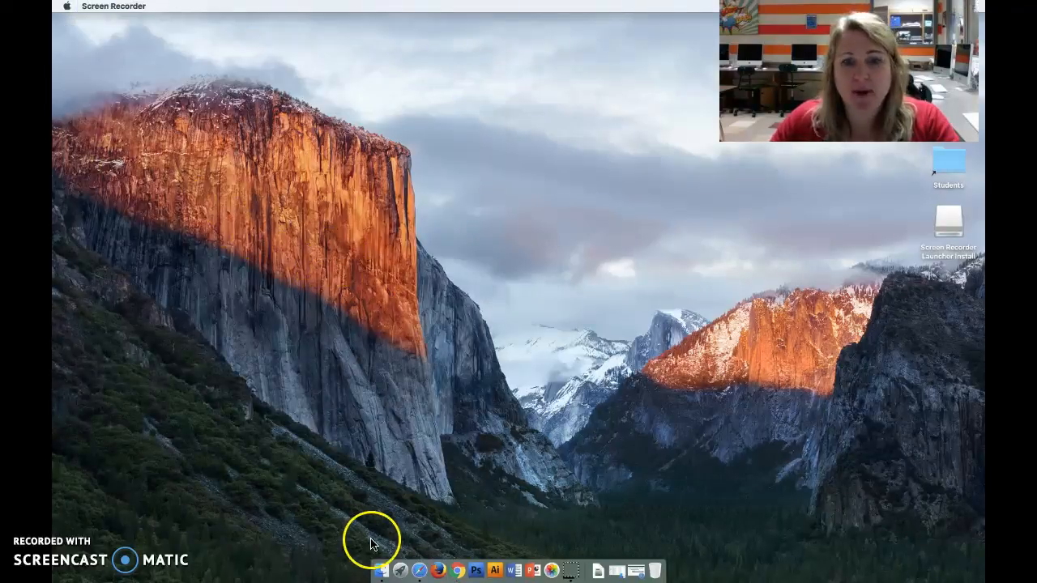
right_click(420, 572)
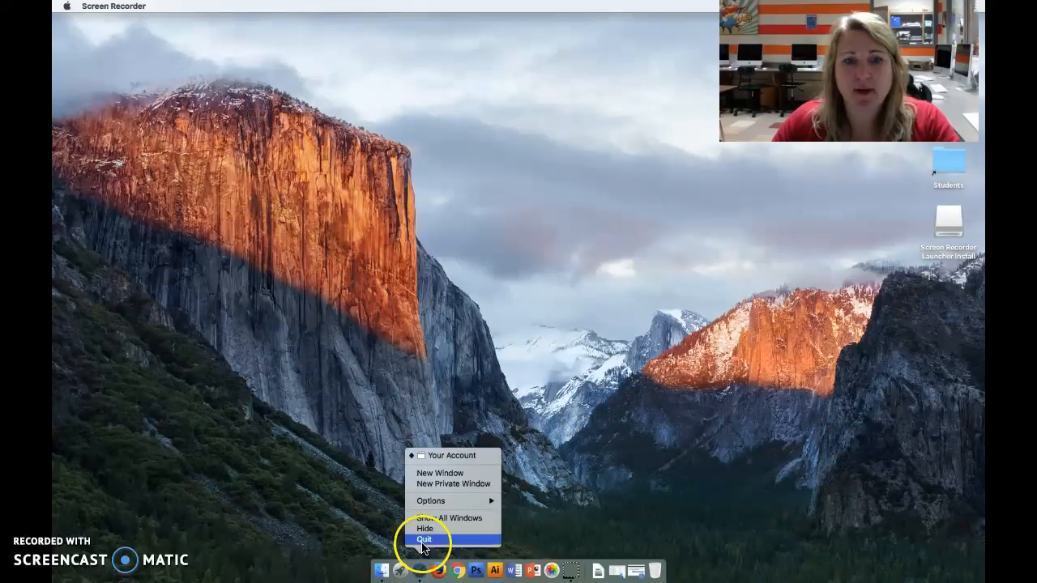
left_click(423, 538)
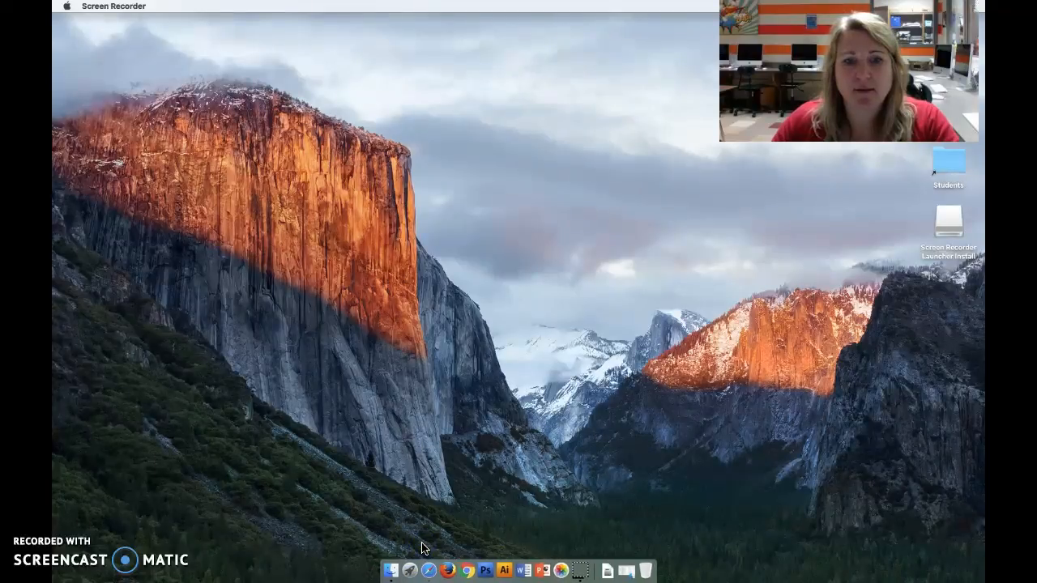